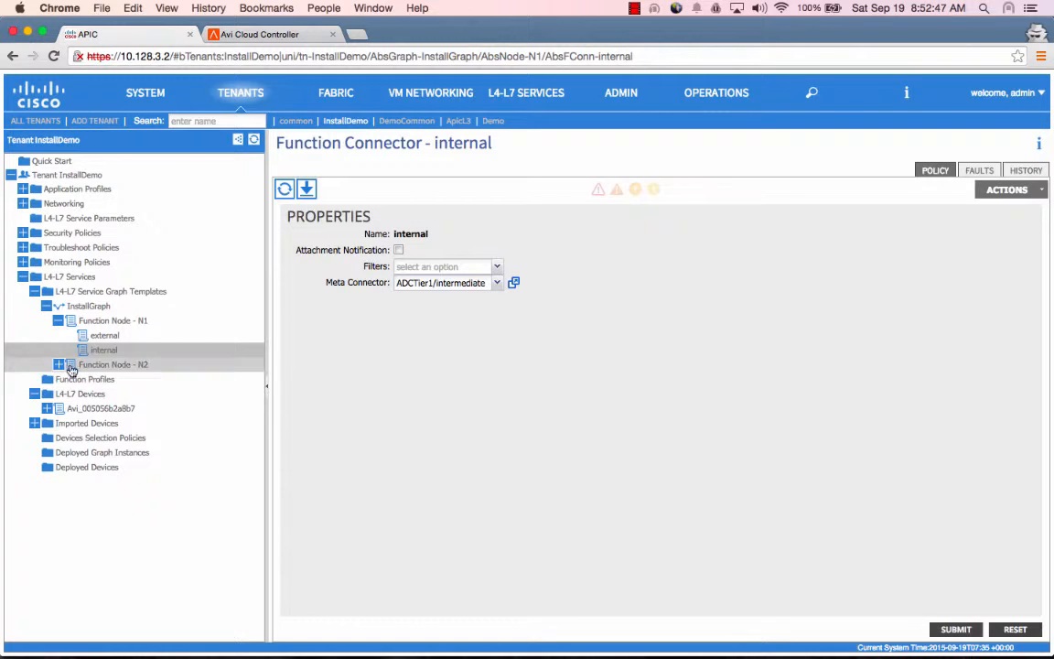
# Map Function Node N2's external connector to ADCTier2/intermediate, then check its internal connector
pyautogui.click(58, 364)
pyautogui.click(95, 381)
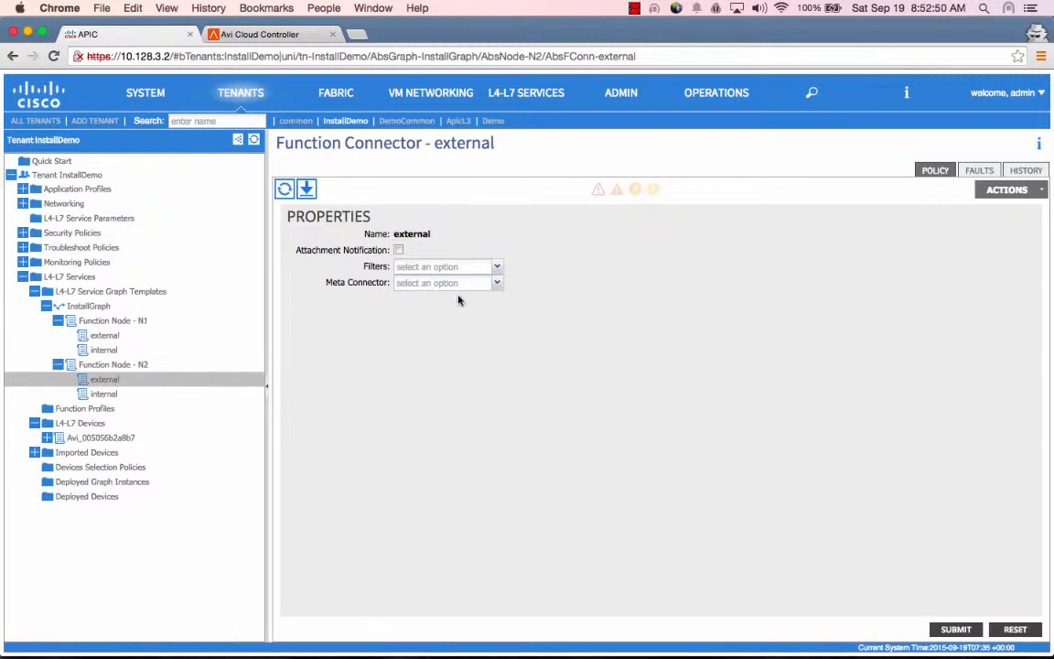
pyautogui.click(447, 283)
pyautogui.click(452, 302)
pyautogui.click(958, 630)
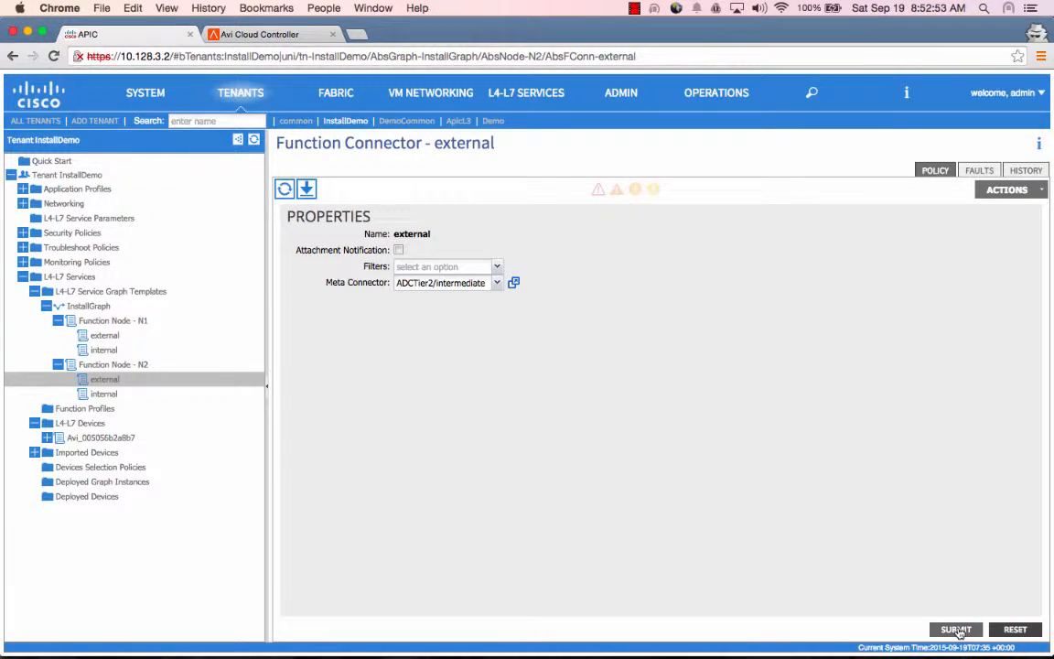
pyautogui.click(183, 399)
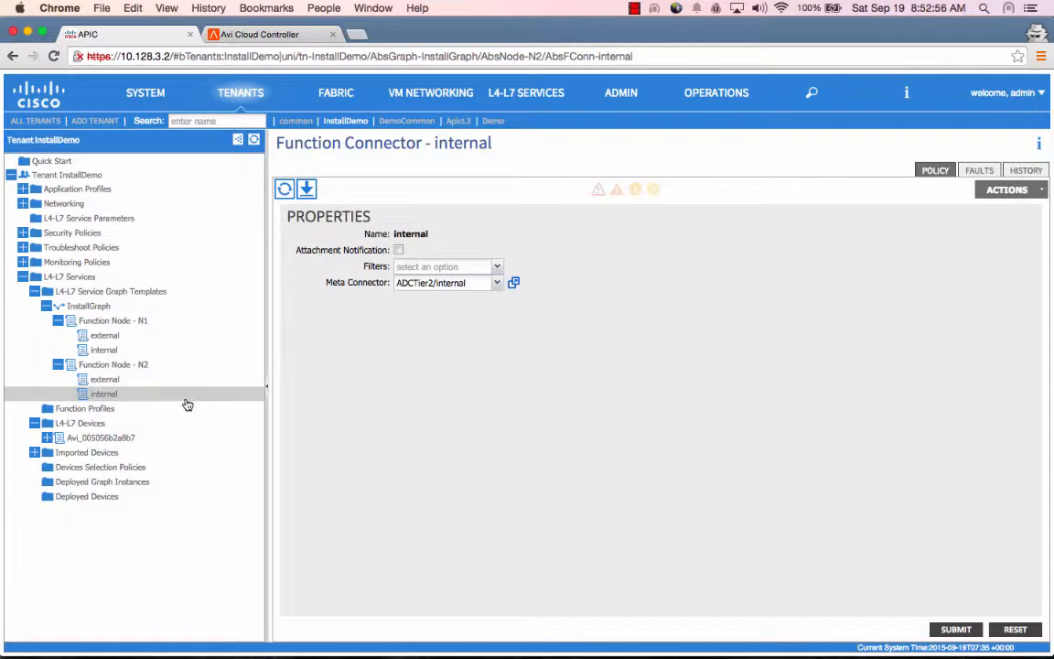
pyautogui.click(62, 364)
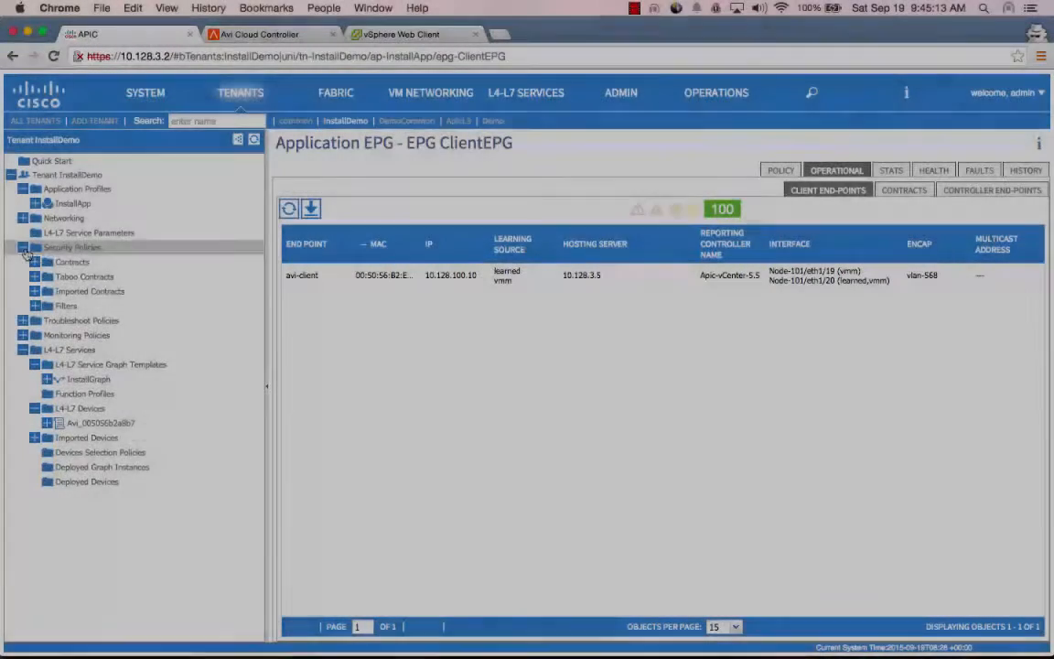
# Set installcontract's newsub subject to service graph InstallDemo/InstallGraph and view the deployed instance topology
pyautogui.click(35, 261)
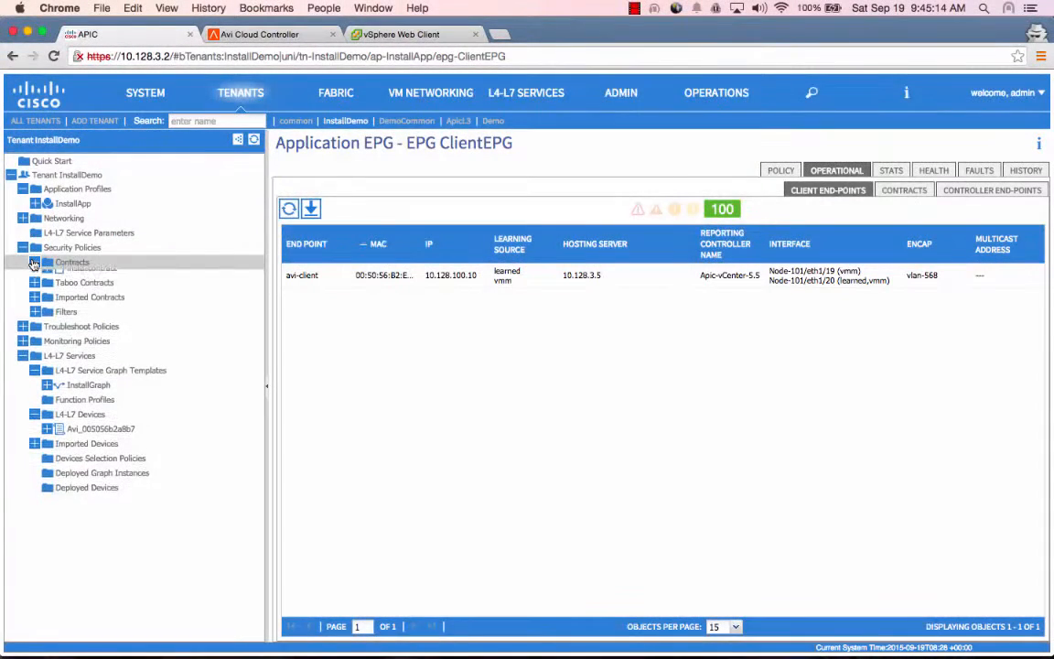
pyautogui.click(47, 277)
pyautogui.click(73, 276)
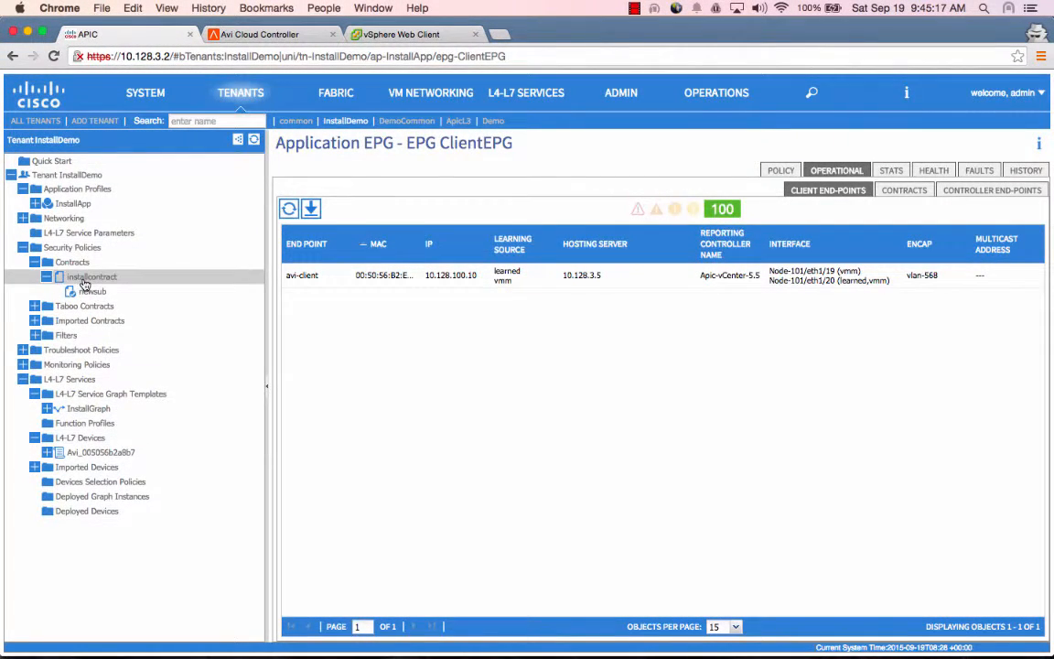
pyautogui.click(84, 294)
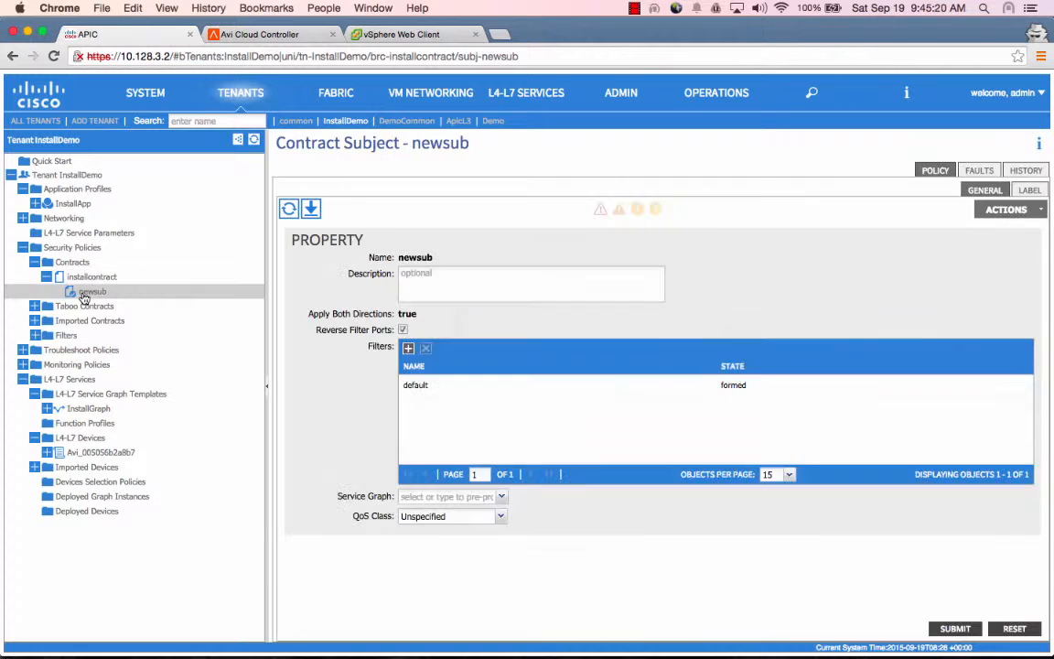
pyautogui.click(428, 498)
pyautogui.click(431, 513)
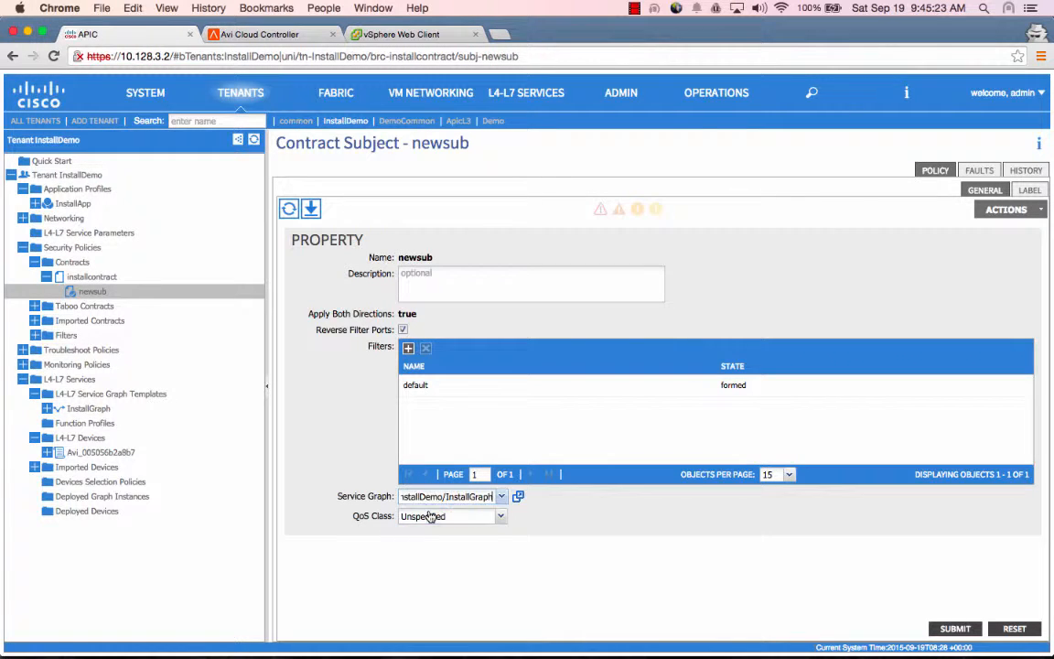
pyautogui.click(957, 629)
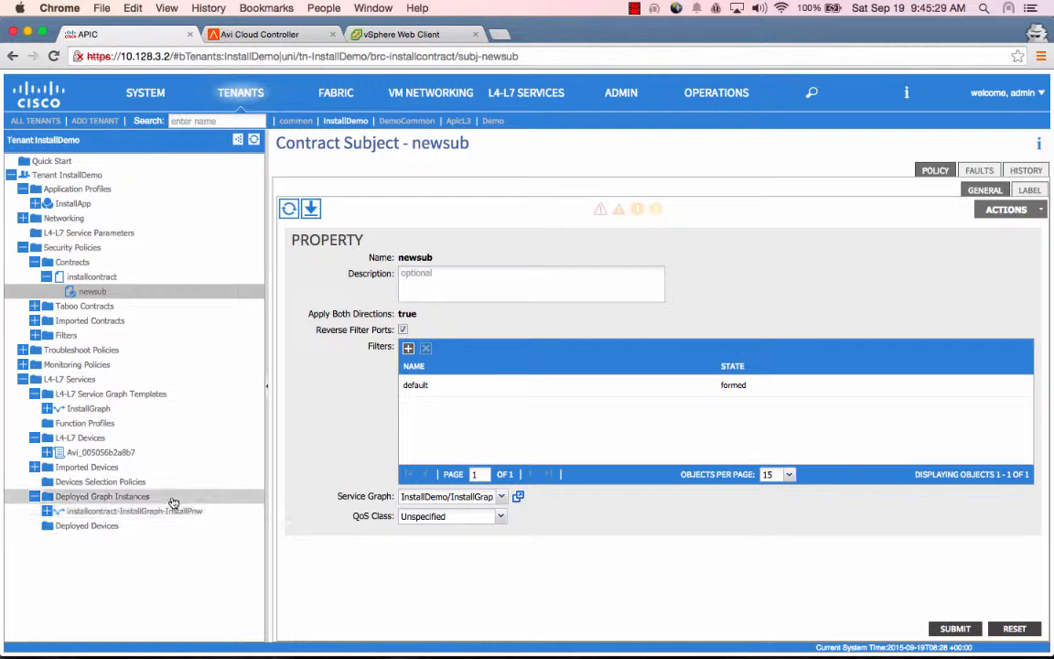
pyautogui.click(100, 512)
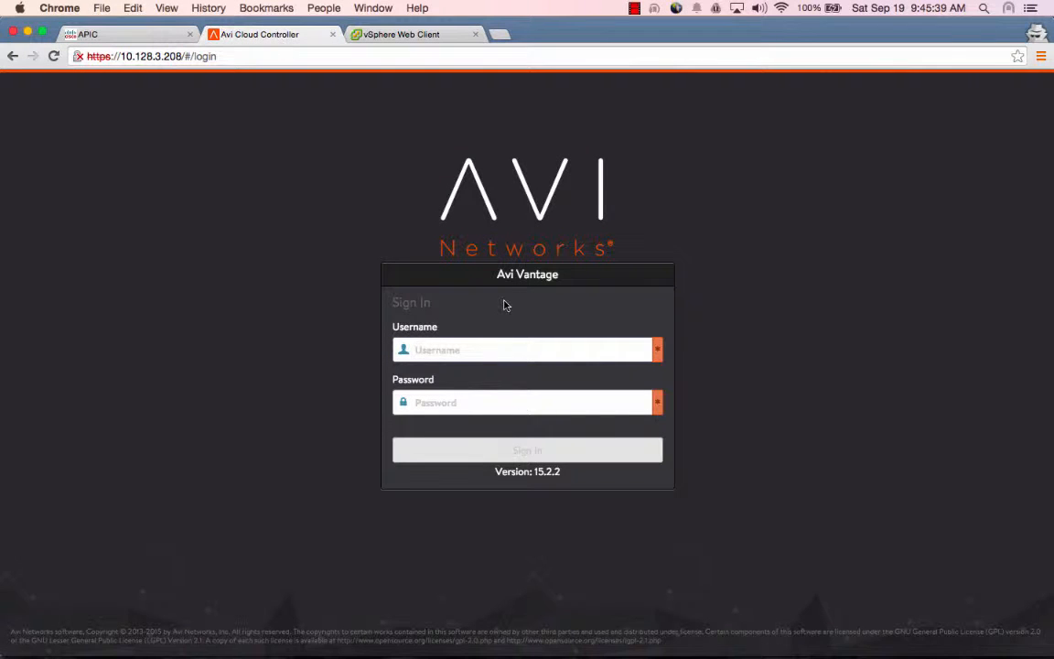
# Sign in to Avi Vantage as admin with the account password
pyautogui.write('admin')
pyautogui.press('Tab')
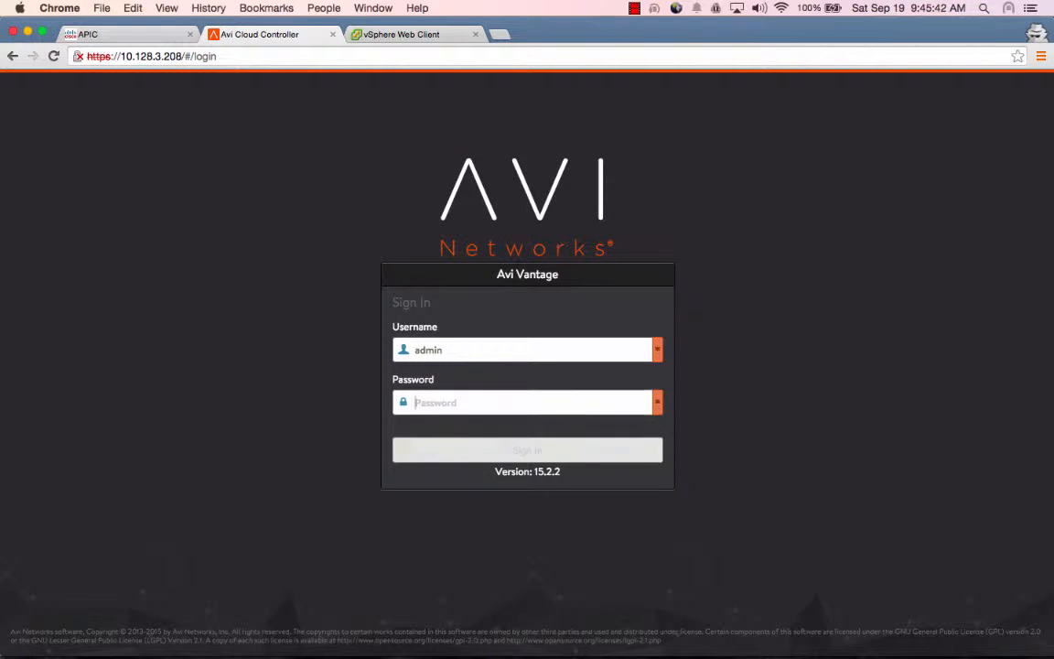
pyautogui.write('******')
pyautogui.press('Return')
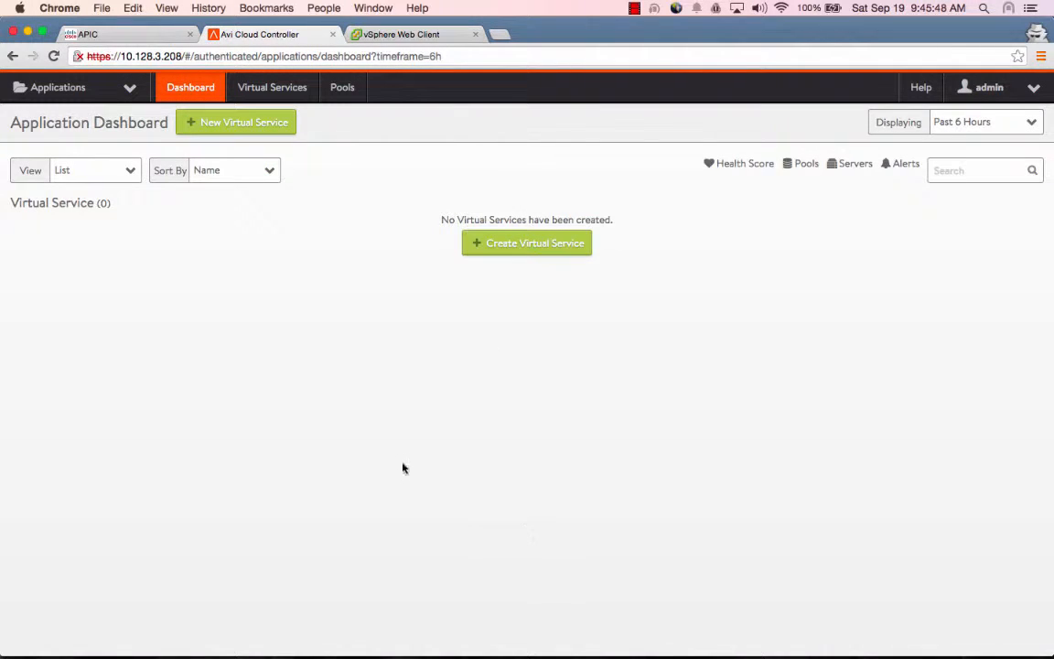
# Show Default-Cloud's networks under Infrastructure > Clouds
pyautogui.click(115, 85)
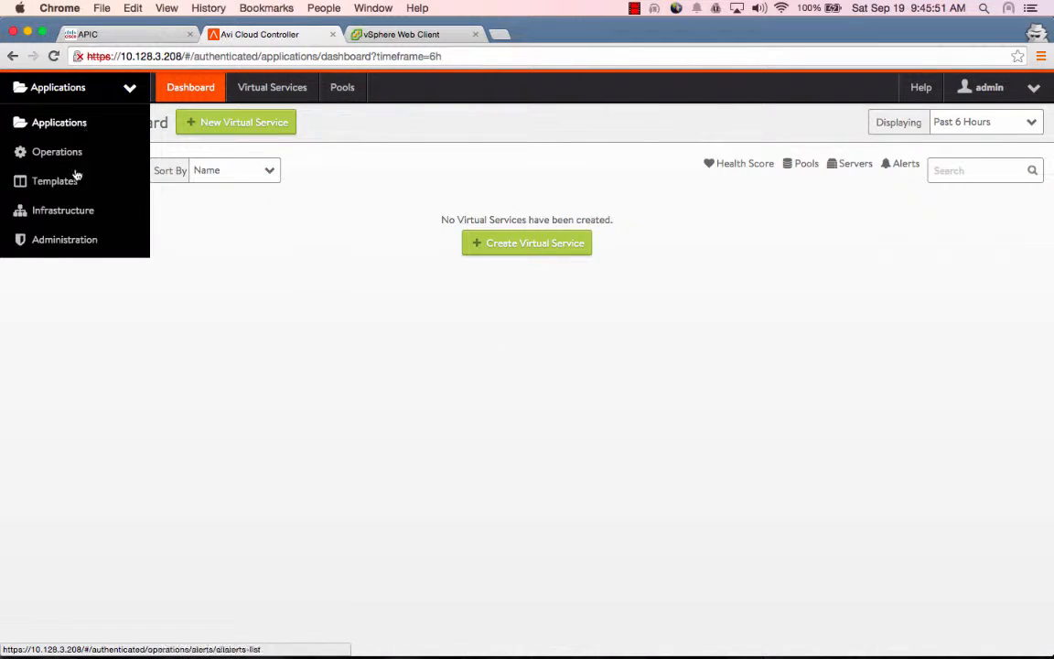
pyautogui.click(79, 209)
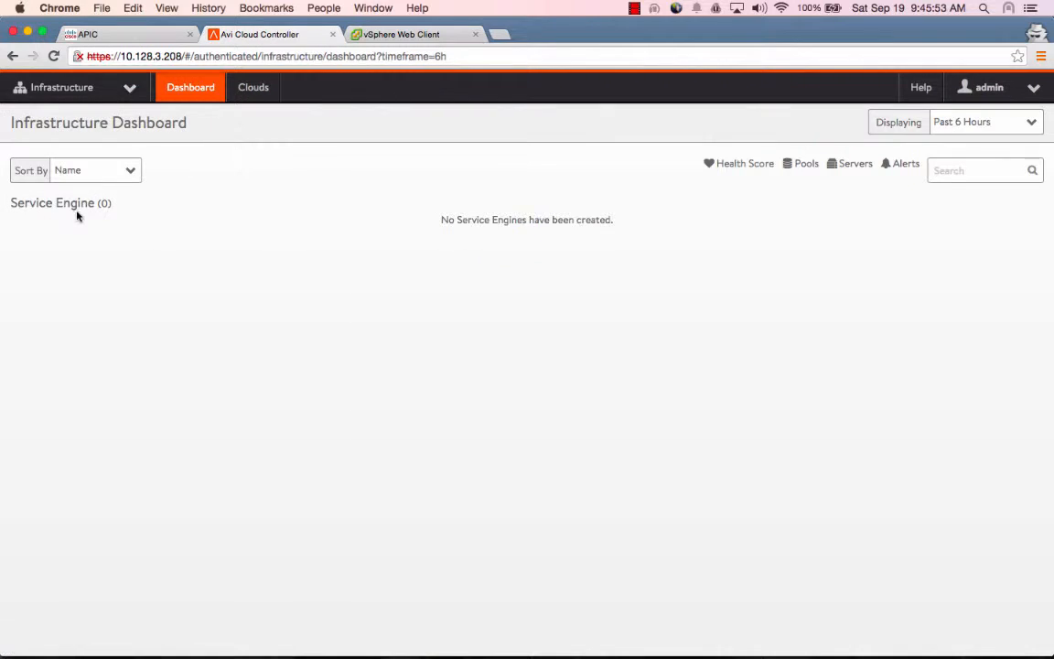
pyautogui.click(259, 90)
pyautogui.click(108, 247)
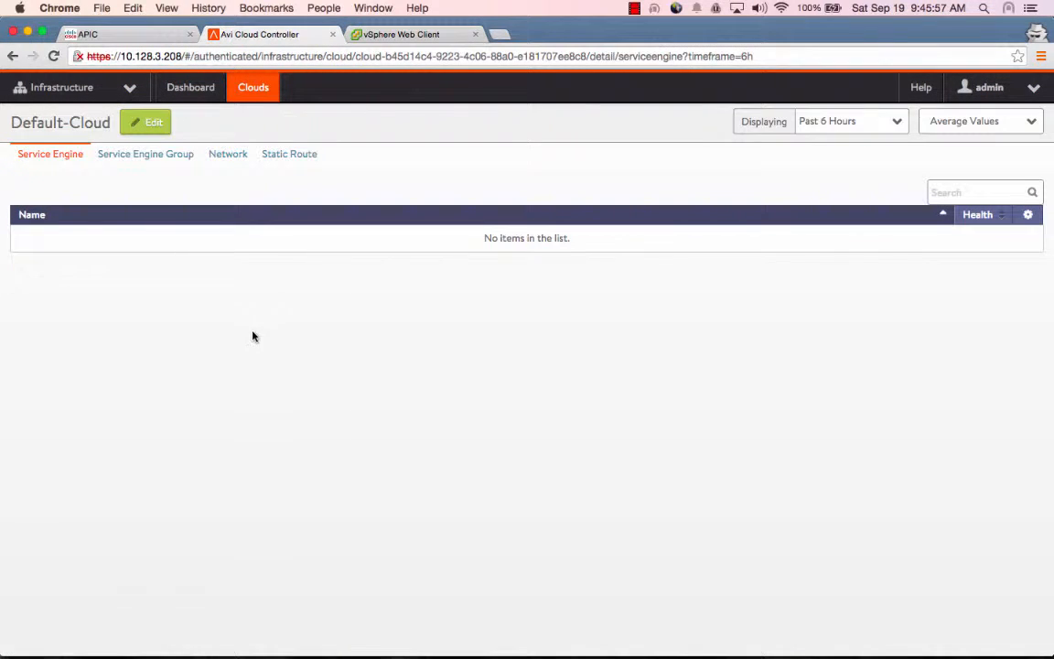
pyautogui.click(224, 158)
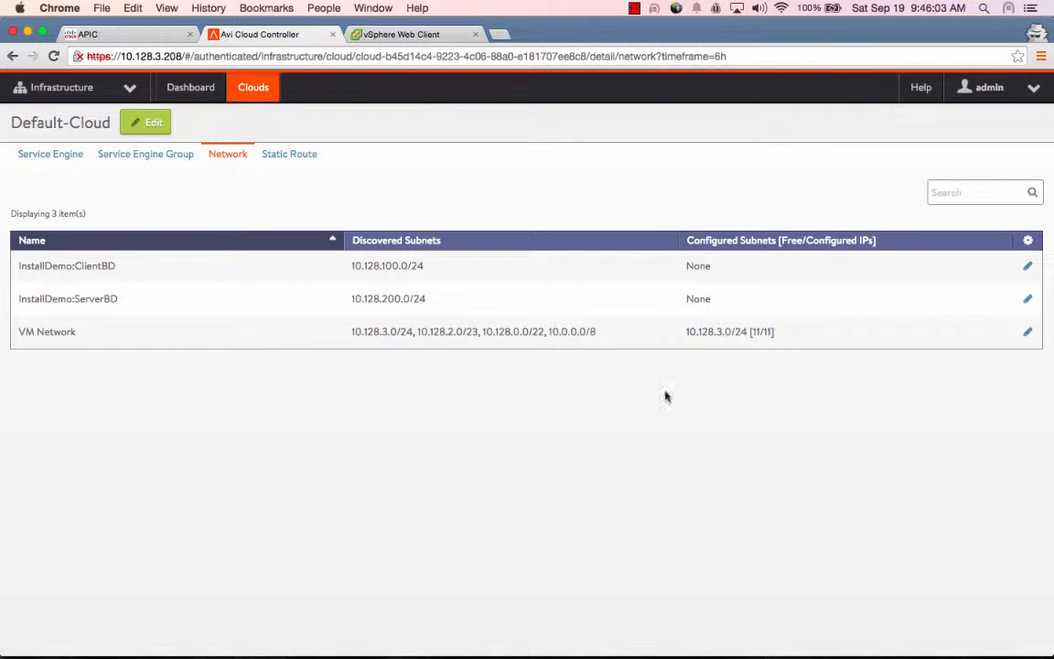
# Add static pool 10.128.100.50-10.128.100.60 to ClientBD's 10.128.100.0/24 subnet and save
pyautogui.click(1025, 267)
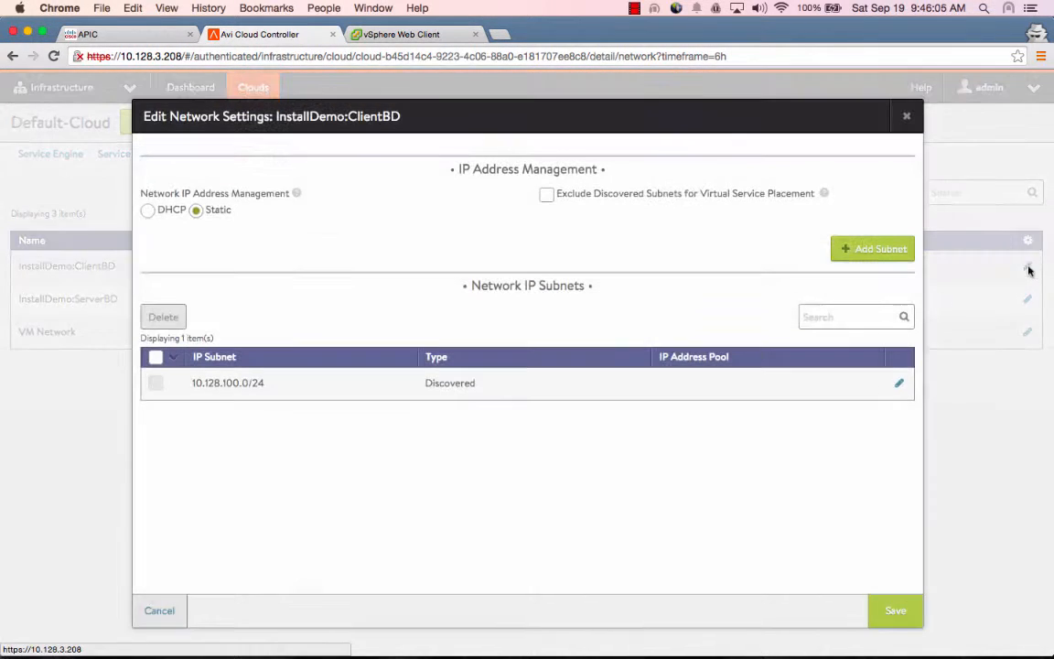
pyautogui.click(899, 385)
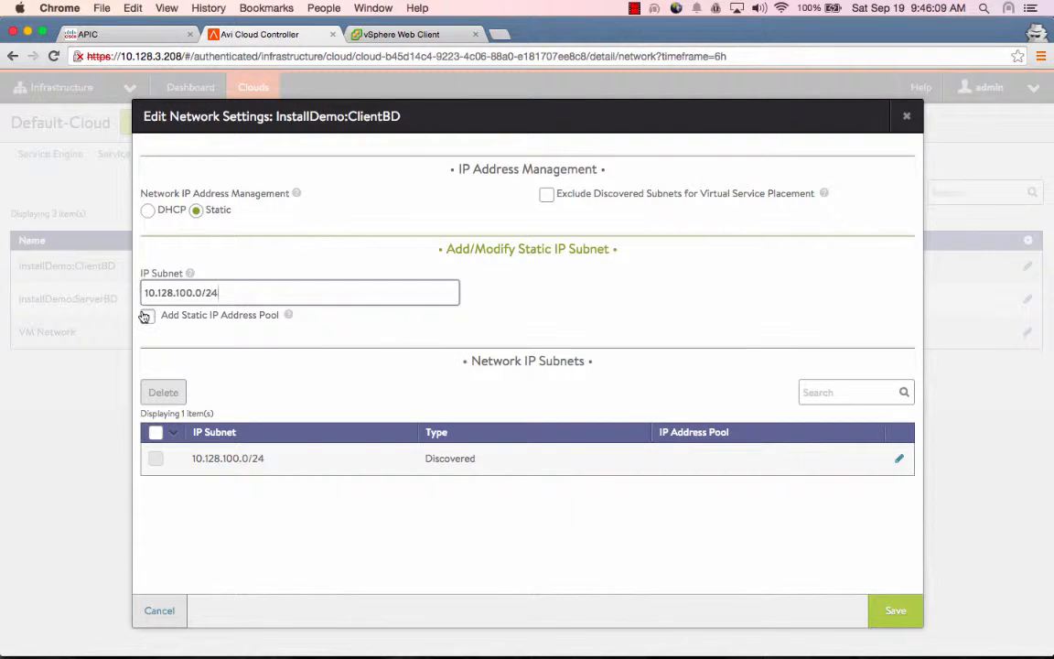
pyautogui.click(146, 315)
pyautogui.write('10.128.100.')
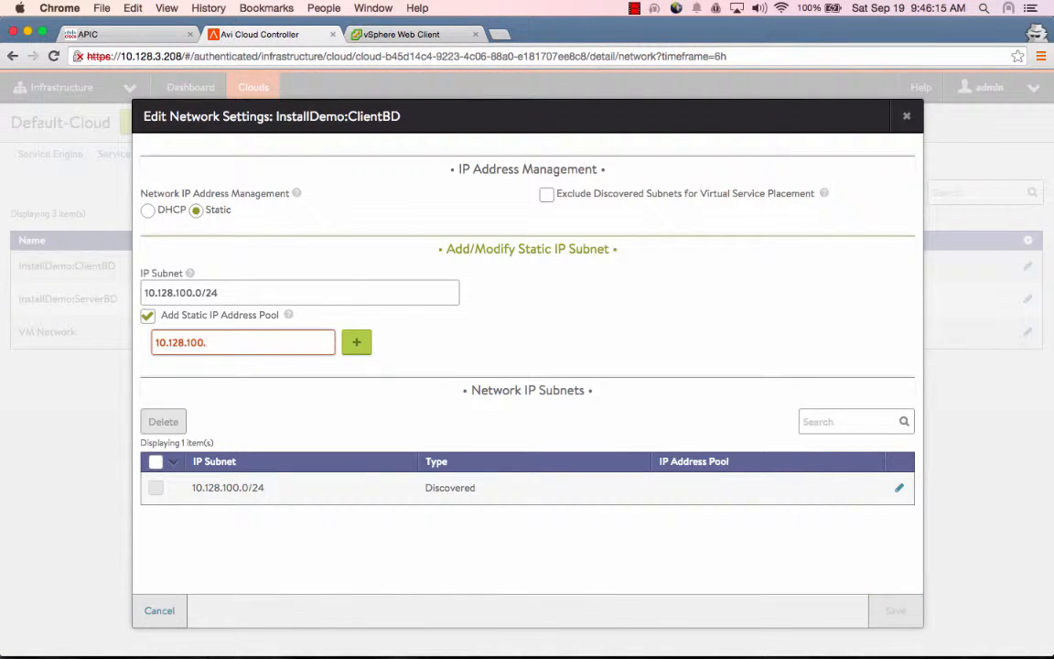
pyautogui.write('50-10.128.100.60')
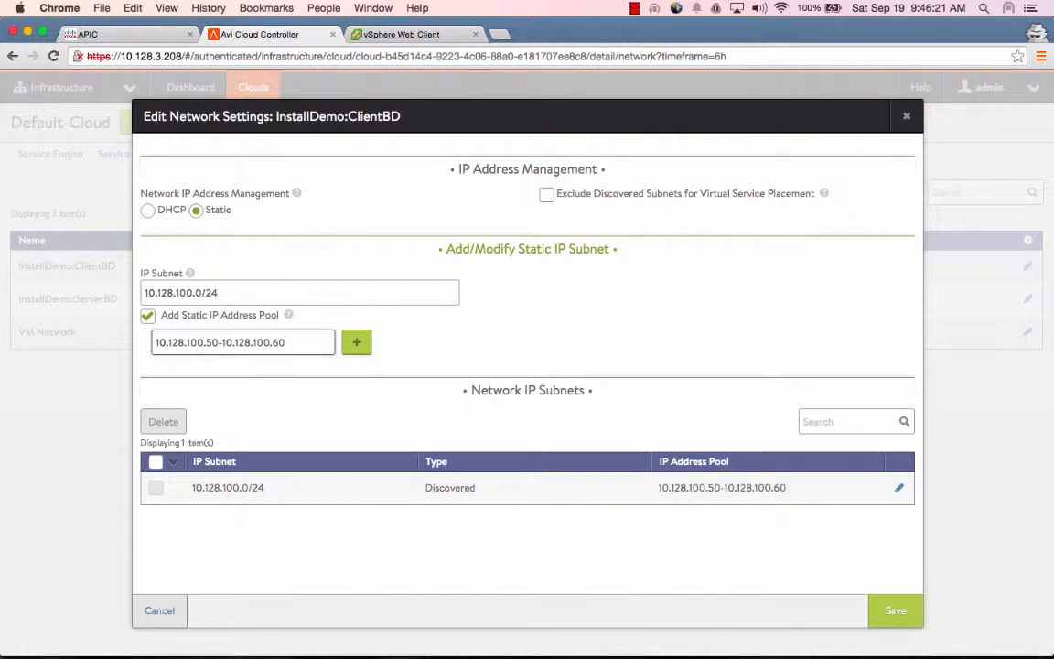
pyautogui.click(893, 609)
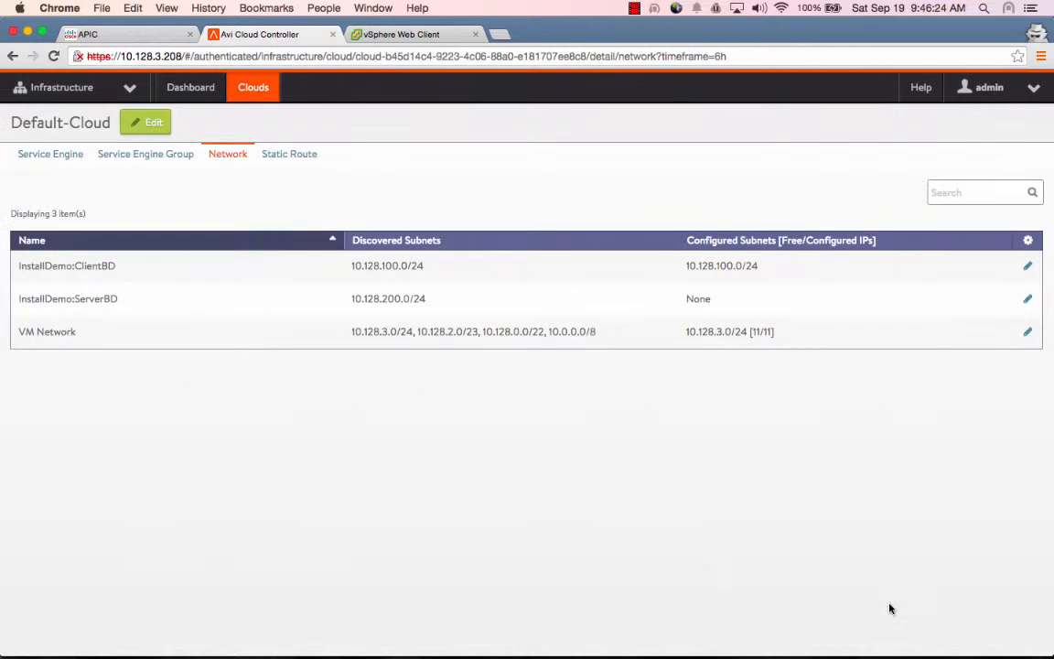
# Add static pool 10.128.200.50-10.128.200.60 to ServerBD's 10.128.200.0/24 subnet and save
pyautogui.click(1027, 299)
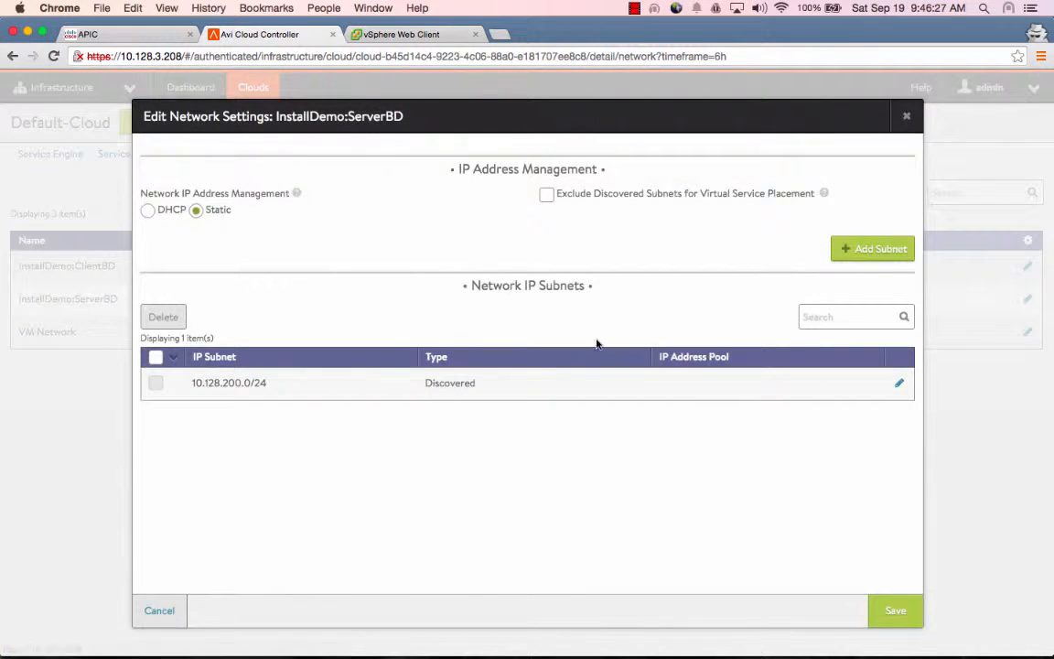
pyautogui.click(900, 385)
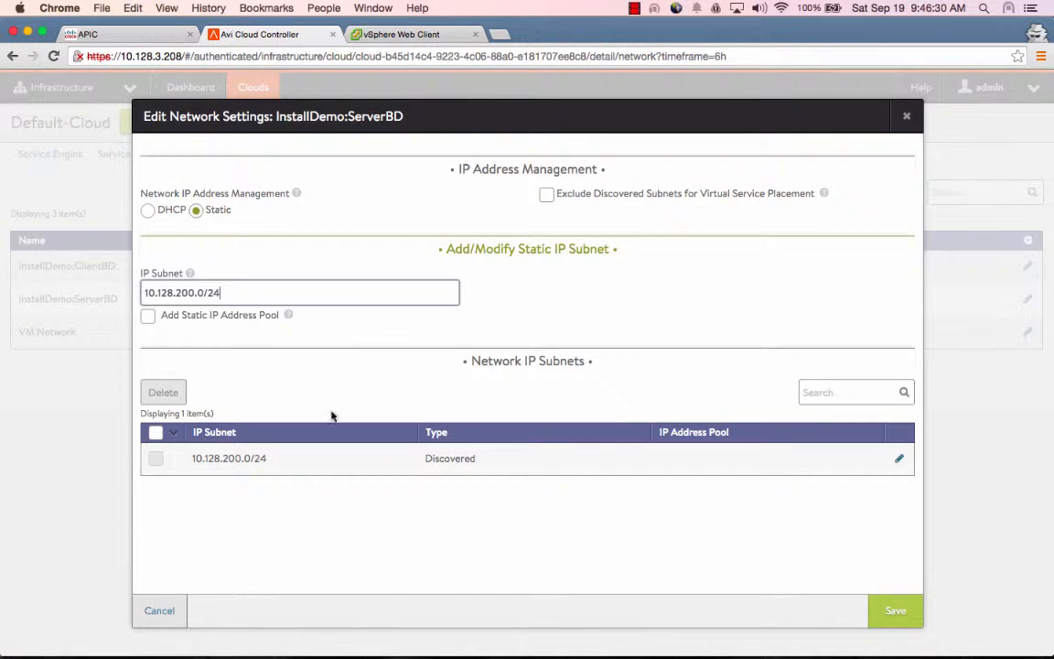
pyautogui.click(148, 316)
pyautogui.click(216, 343)
pyautogui.write('10.128.200')
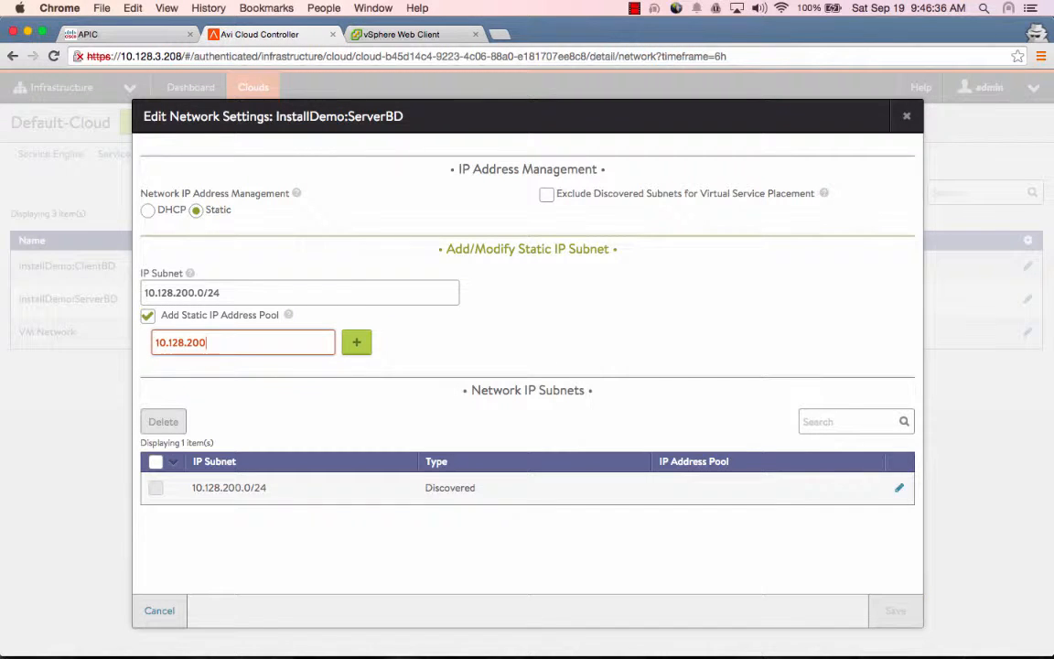
pyautogui.write('.50-10.128.200.')
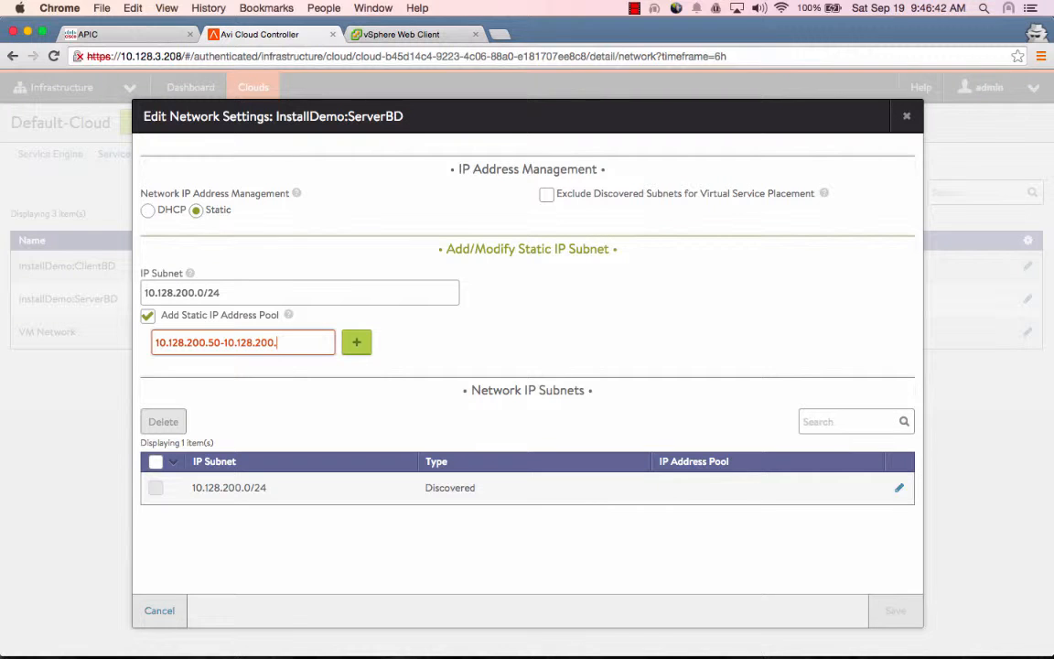
pyautogui.write('60')
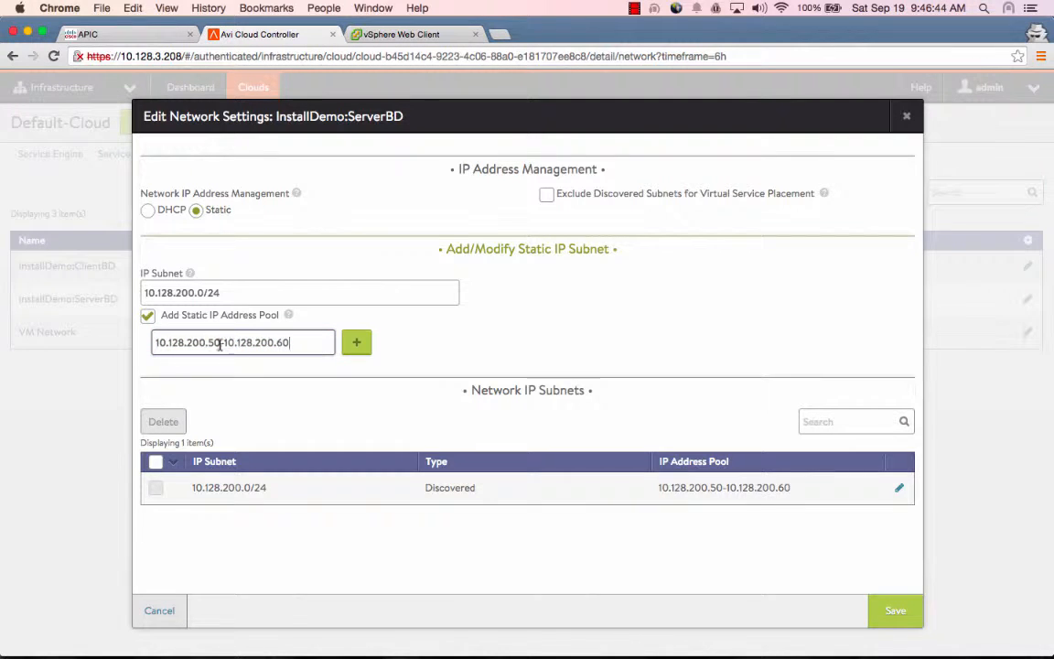
pyautogui.click(894, 611)
pyautogui.click(894, 610)
pyautogui.click(33, 88)
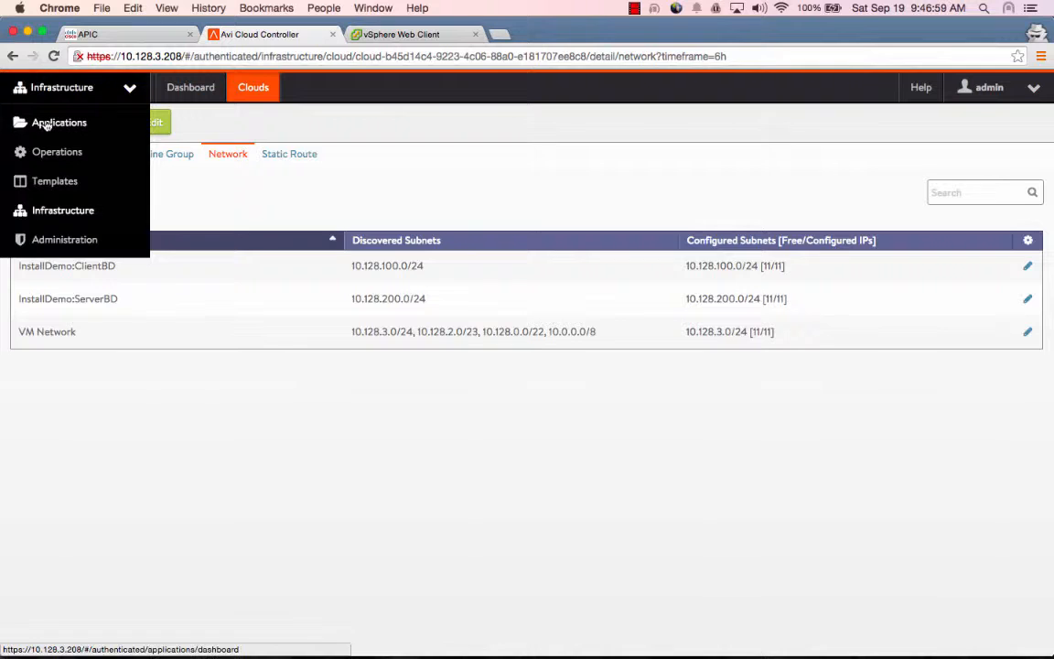
# Switch to the Applications section filtered to the InstallDemo tenant
pyautogui.click(42, 122)
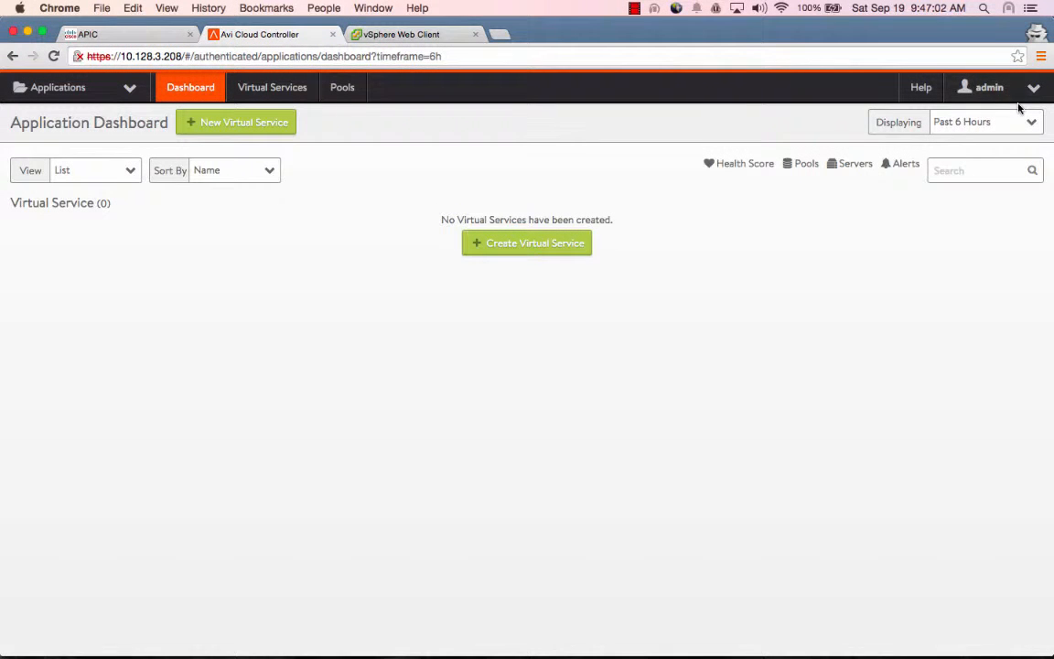
pyautogui.click(1026, 88)
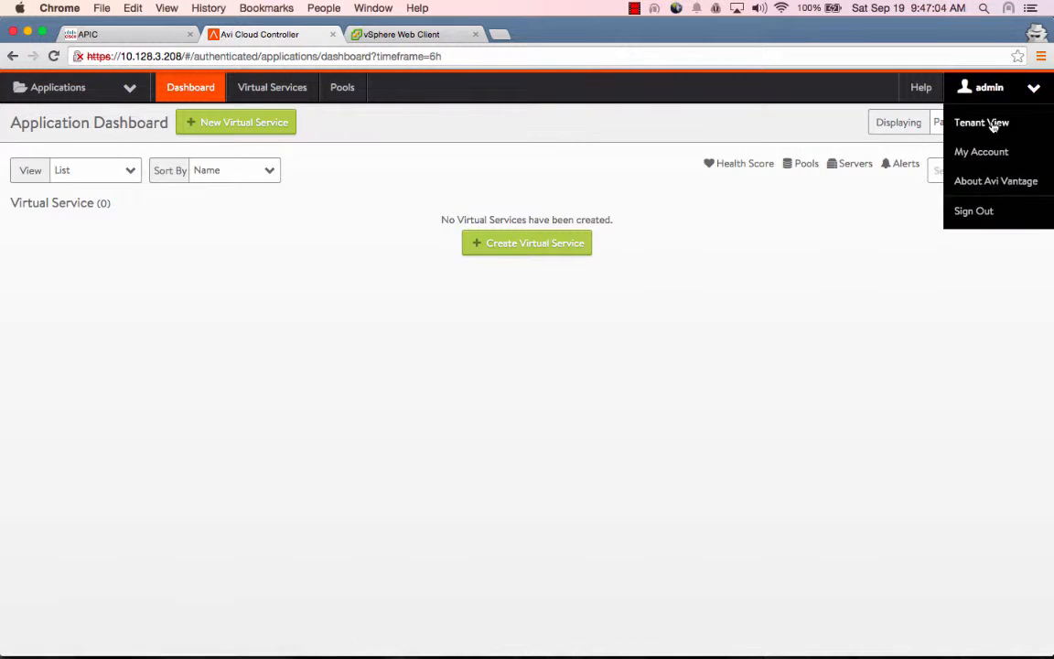
pyautogui.click(993, 124)
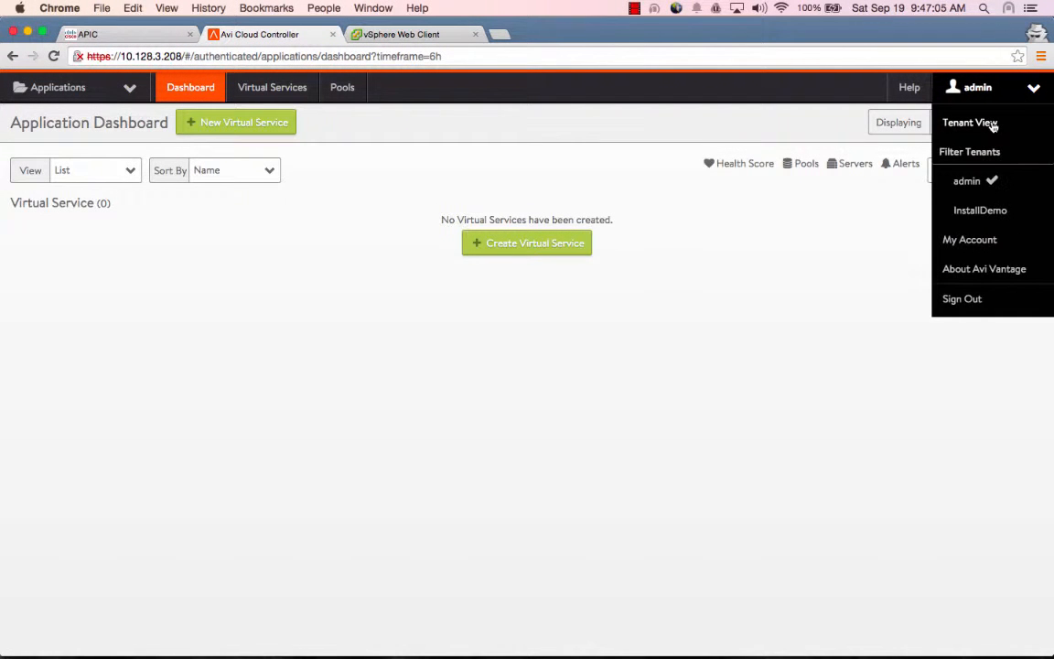
pyautogui.click(962, 212)
# Create basic virtual service installcontract:InstallGraph on VIP 10.128.100.100 with InstallApp:ServerEPG servers
pyautogui.click(567, 249)
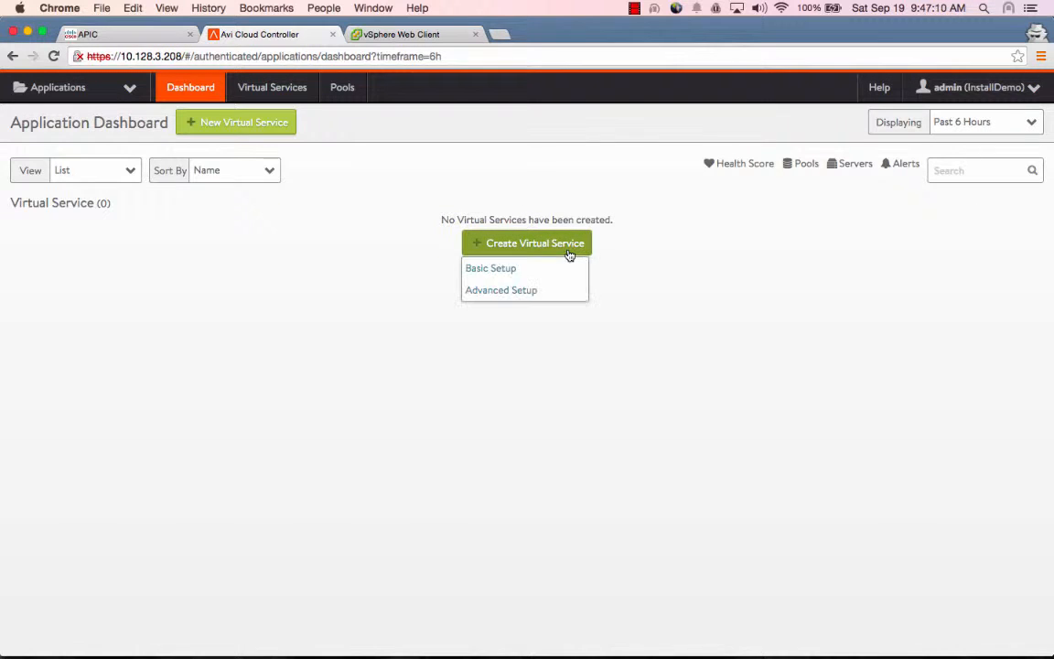
pyautogui.click(561, 276)
pyautogui.click(372, 171)
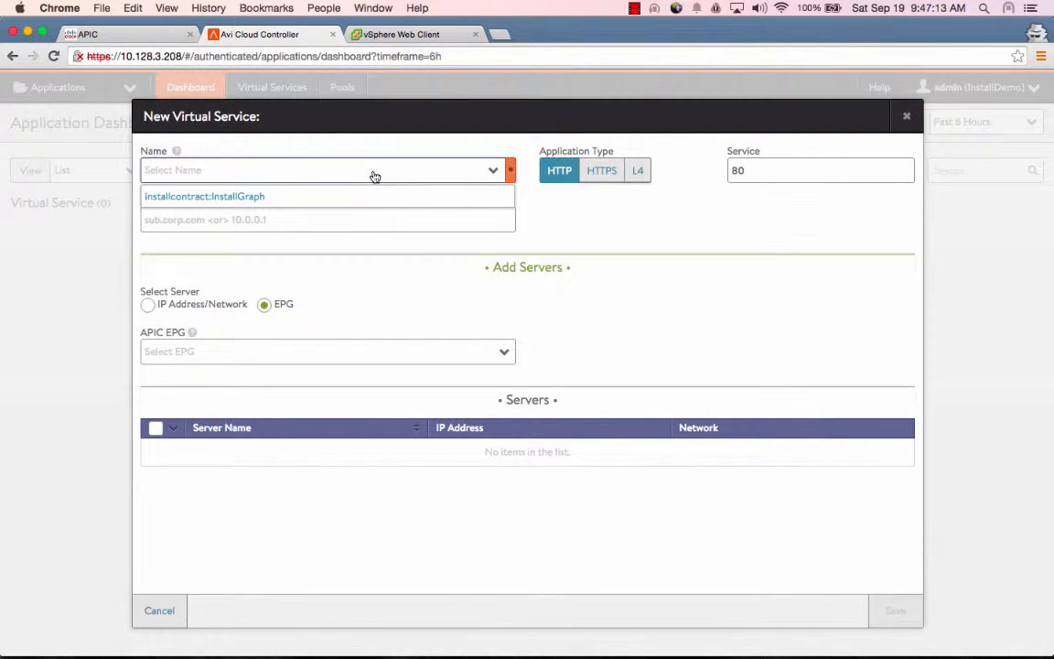
pyautogui.click(365, 197)
pyautogui.click(352, 219)
pyautogui.write('10')
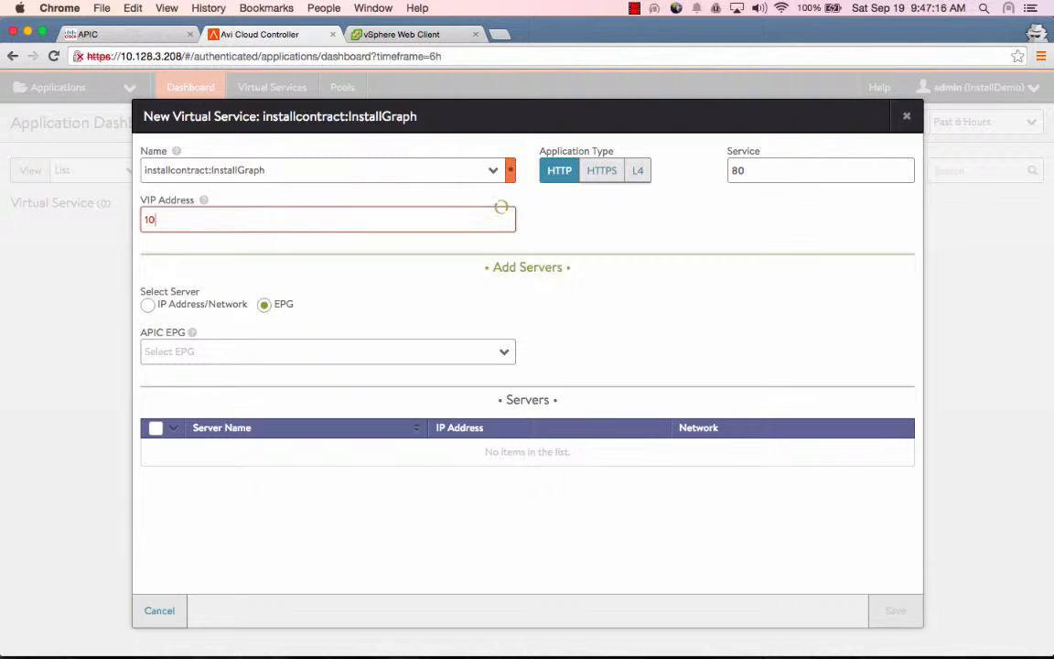
pyautogui.write('.128.100.100')
pyautogui.click(338, 353)
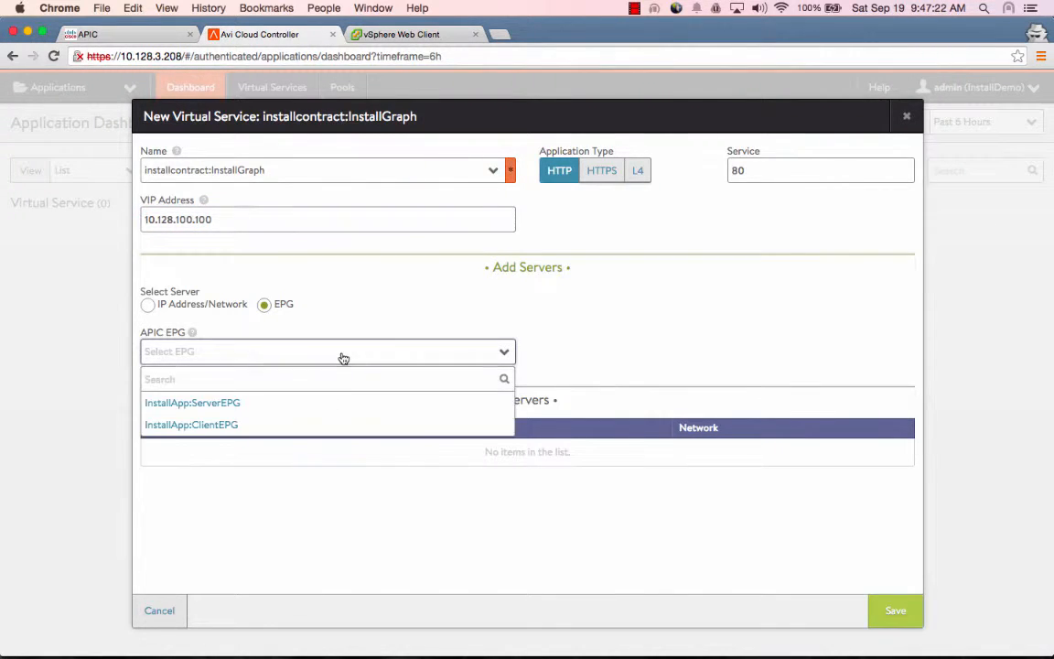
pyautogui.click(334, 412)
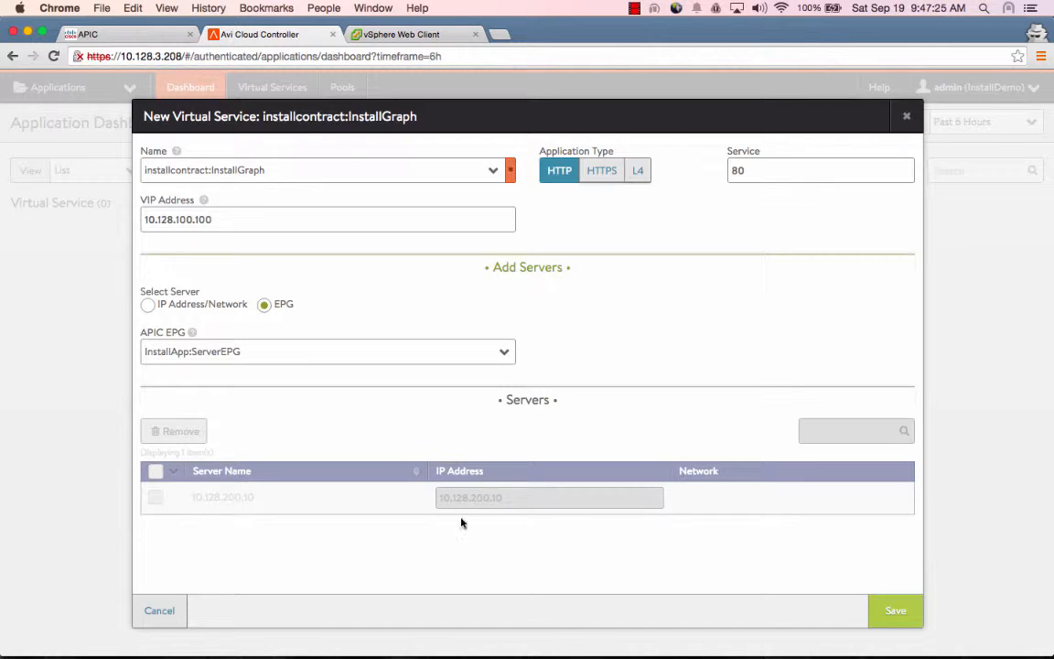
pyautogui.click(897, 613)
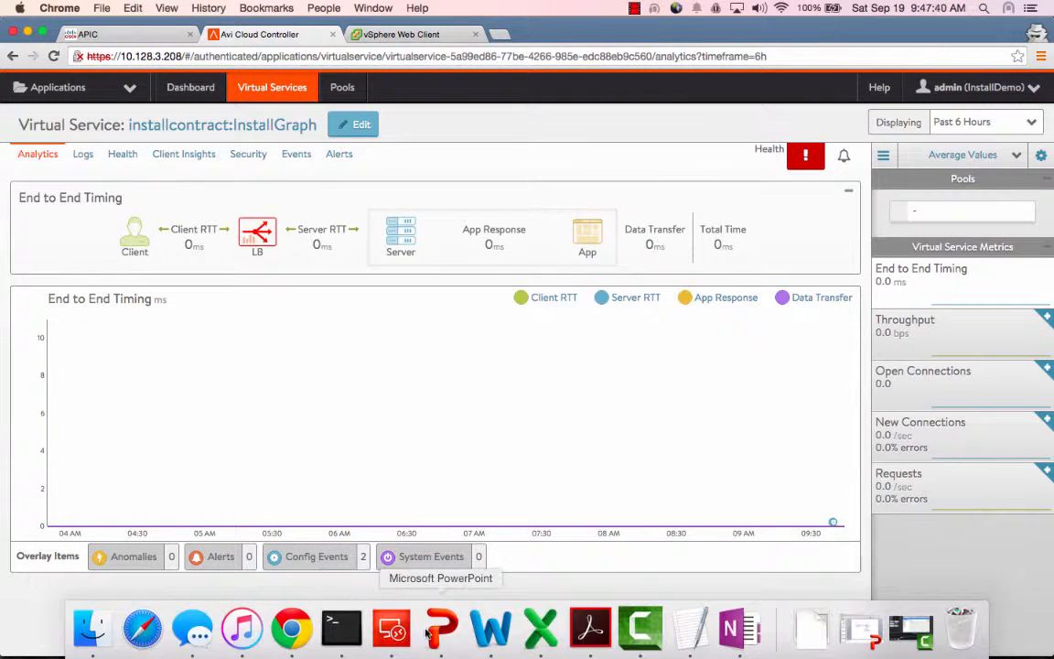
pyautogui.click(407, 641)
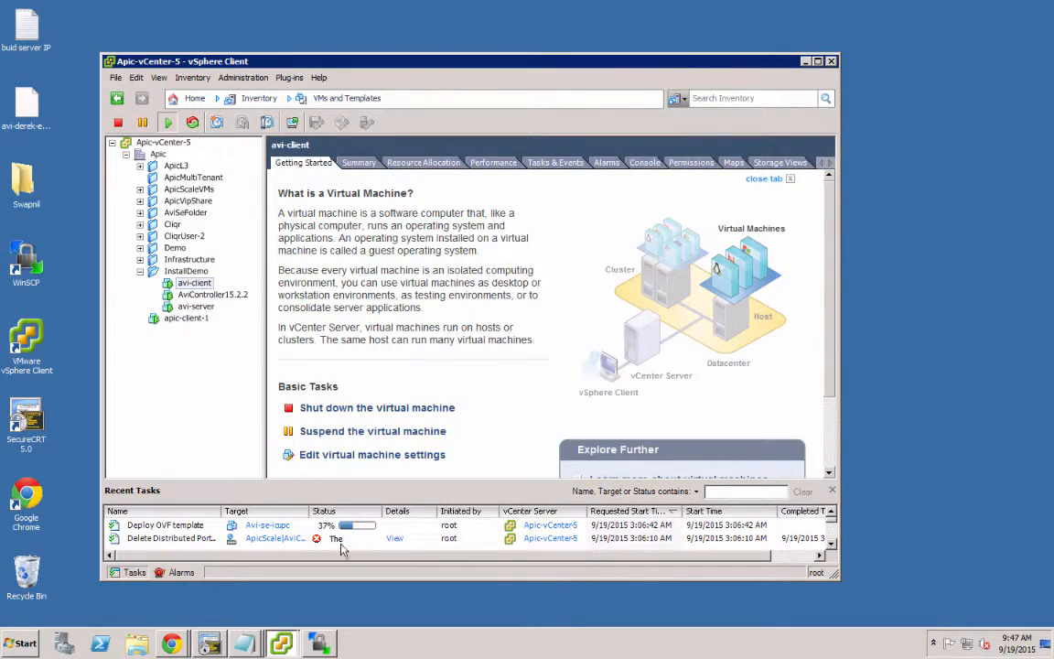
pyautogui.click(289, 527)
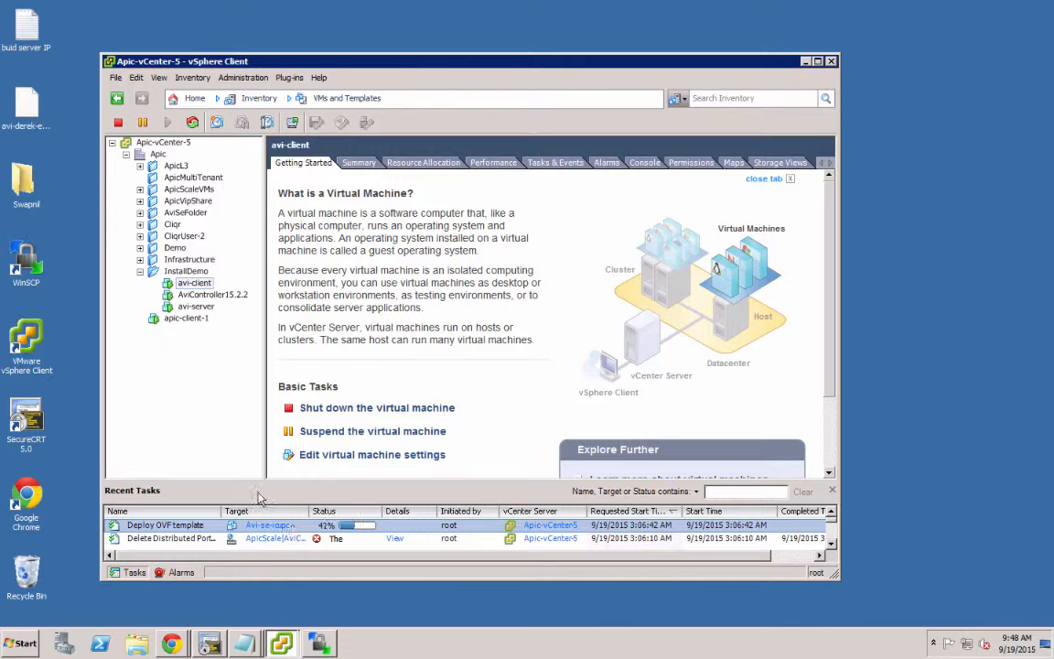
pyautogui.hotkey('ctrl', 'Left')
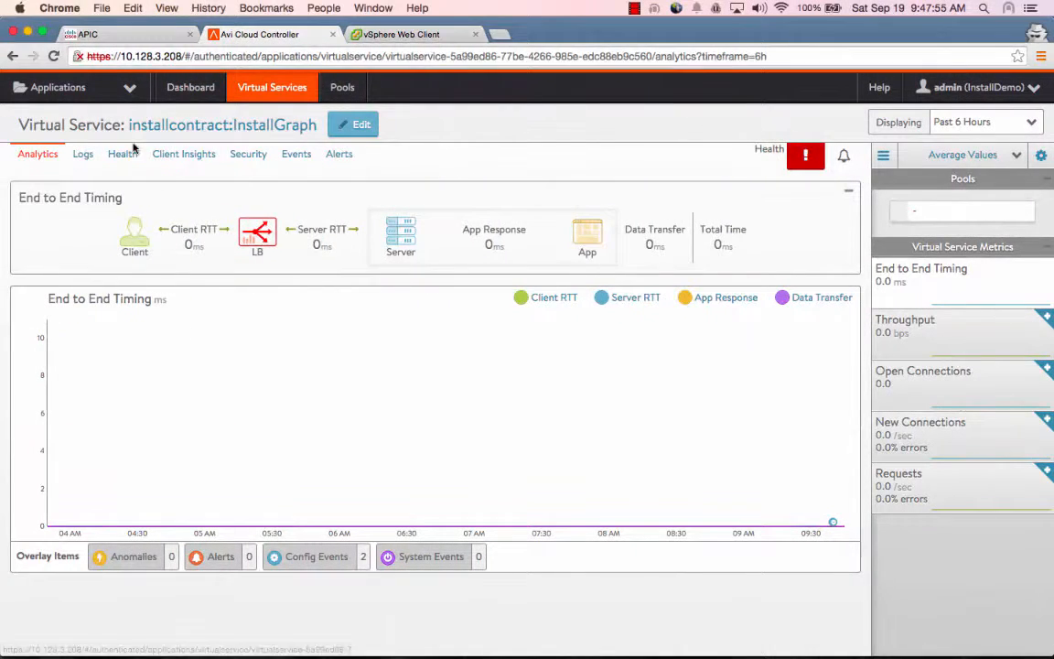
pyautogui.click(129, 88)
pyautogui.click(55, 213)
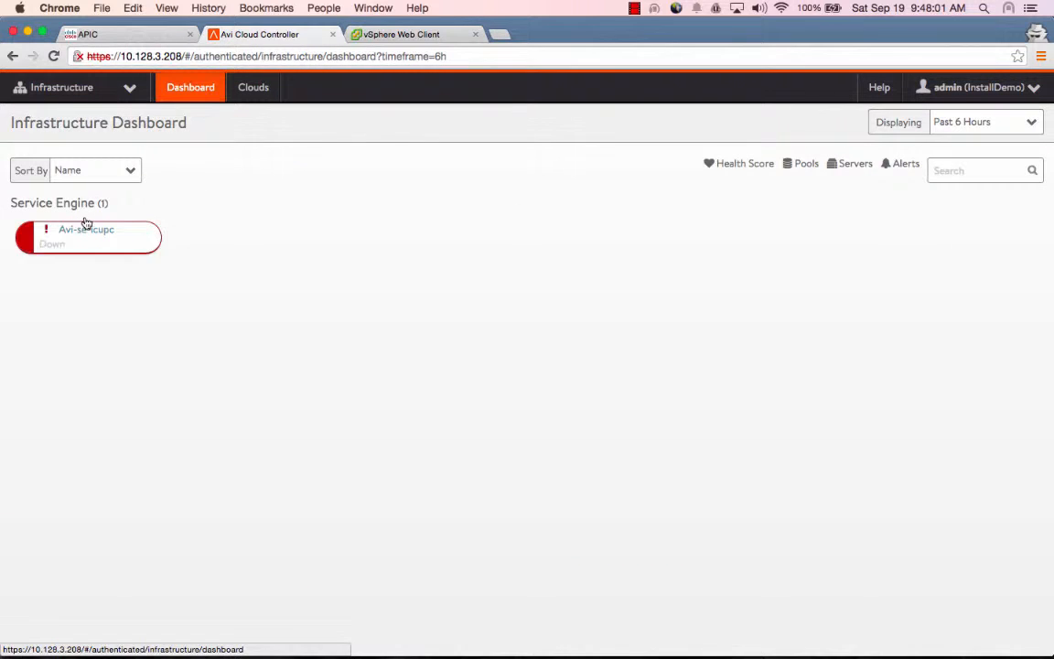
pyautogui.moveTo(111, 243)
pyautogui.click(128, 89)
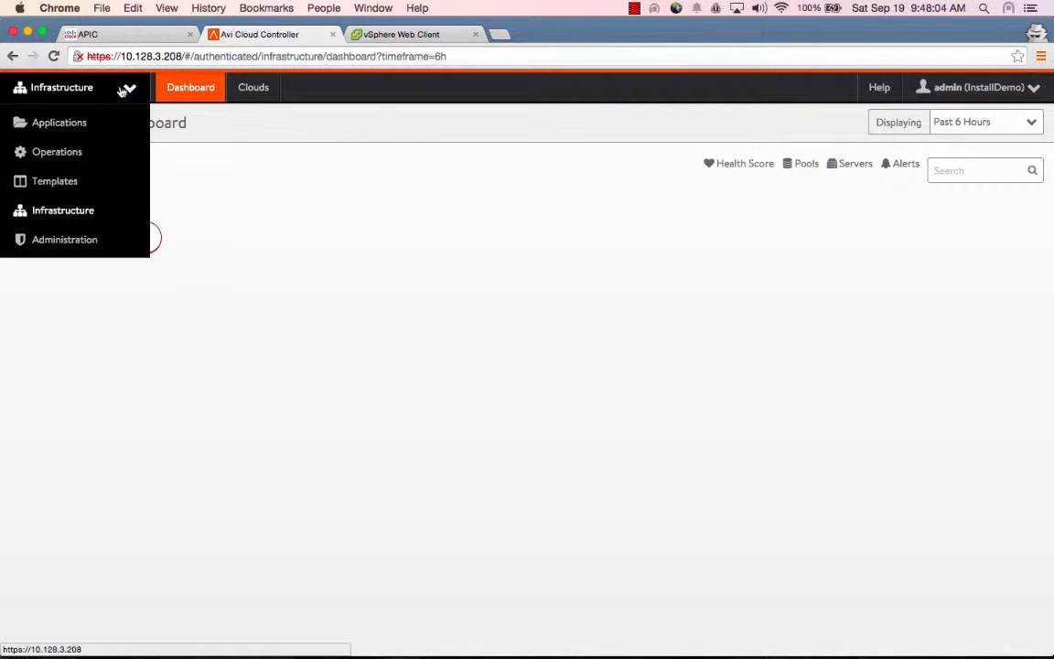
pyautogui.click(106, 119)
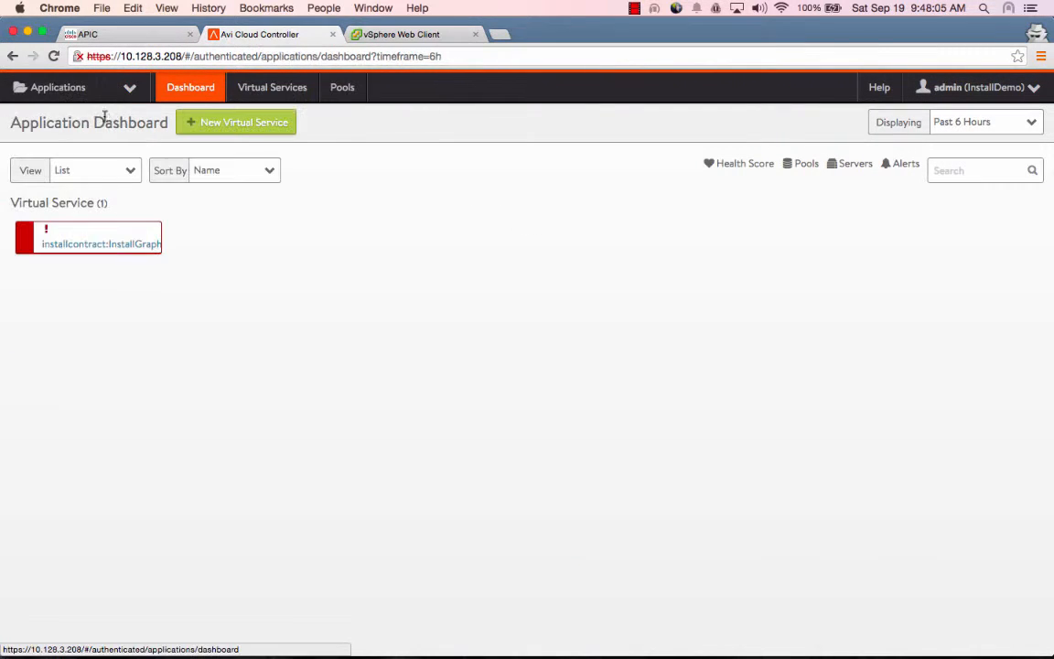
pyautogui.click(99, 243)
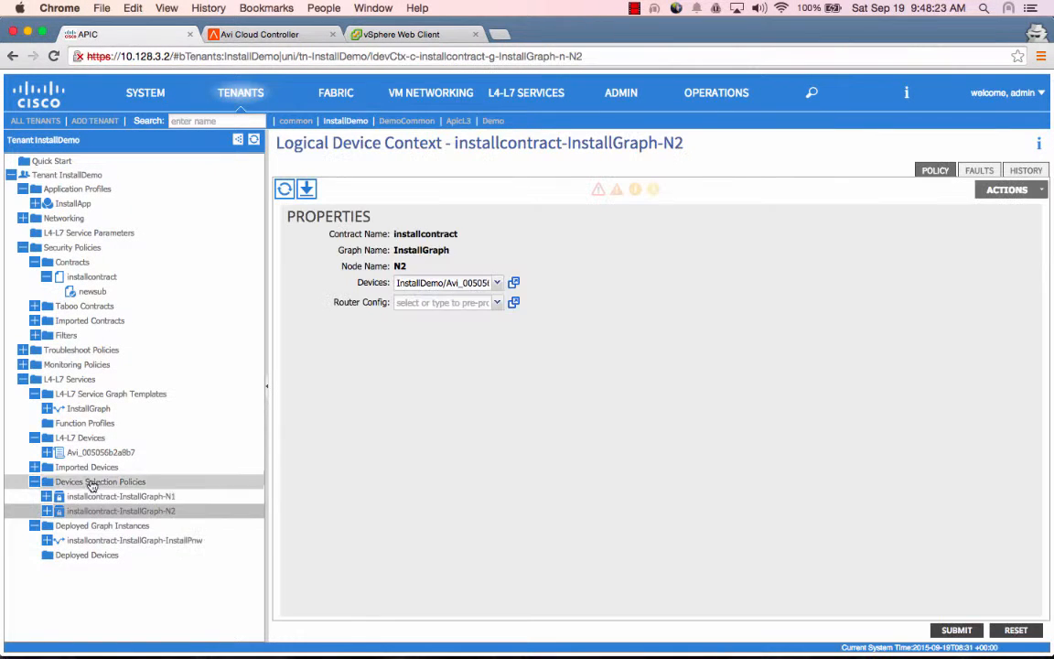
# Review the Avi device's logical interfaces Insta-ins-5htHD, Insta-int-w7Q1C and Insta-out-WpZIO
pyautogui.click(47, 452)
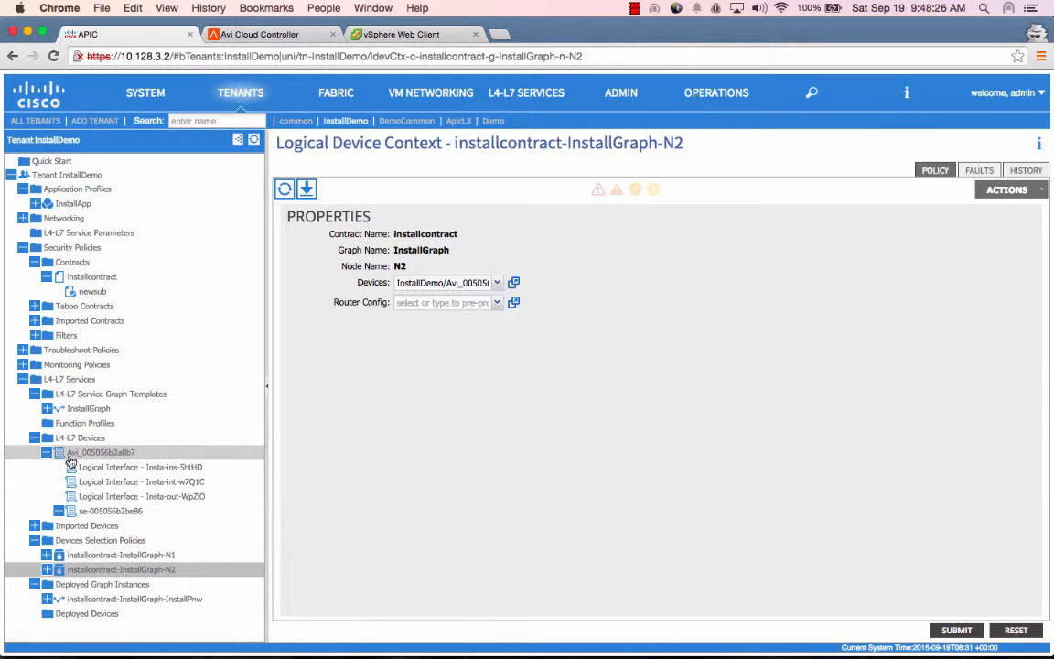
pyautogui.click(109, 469)
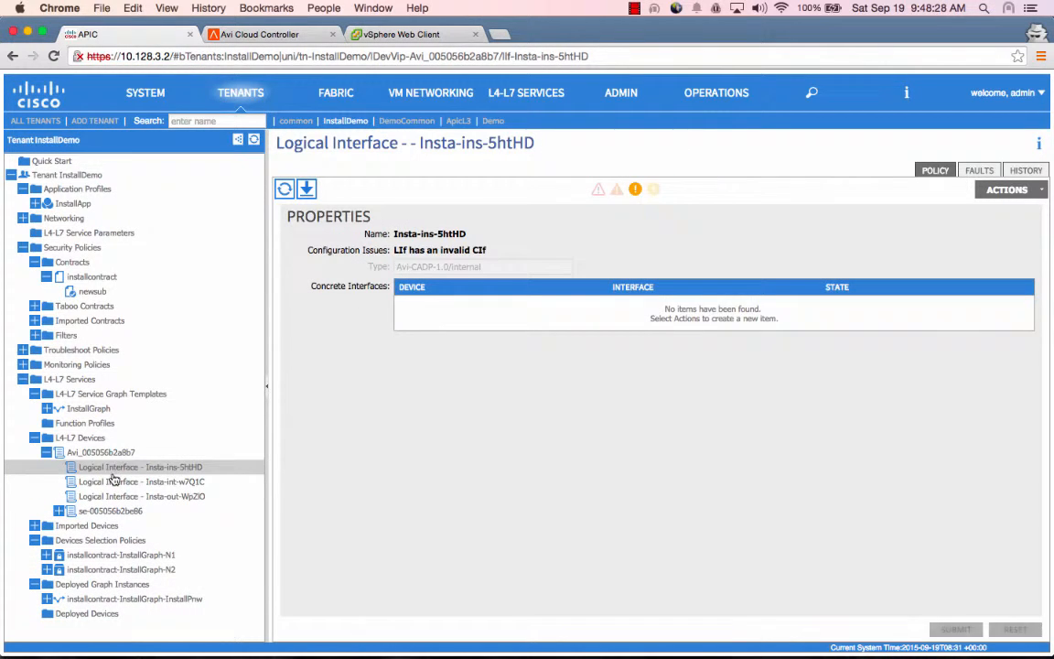
pyautogui.click(113, 482)
pyautogui.click(126, 497)
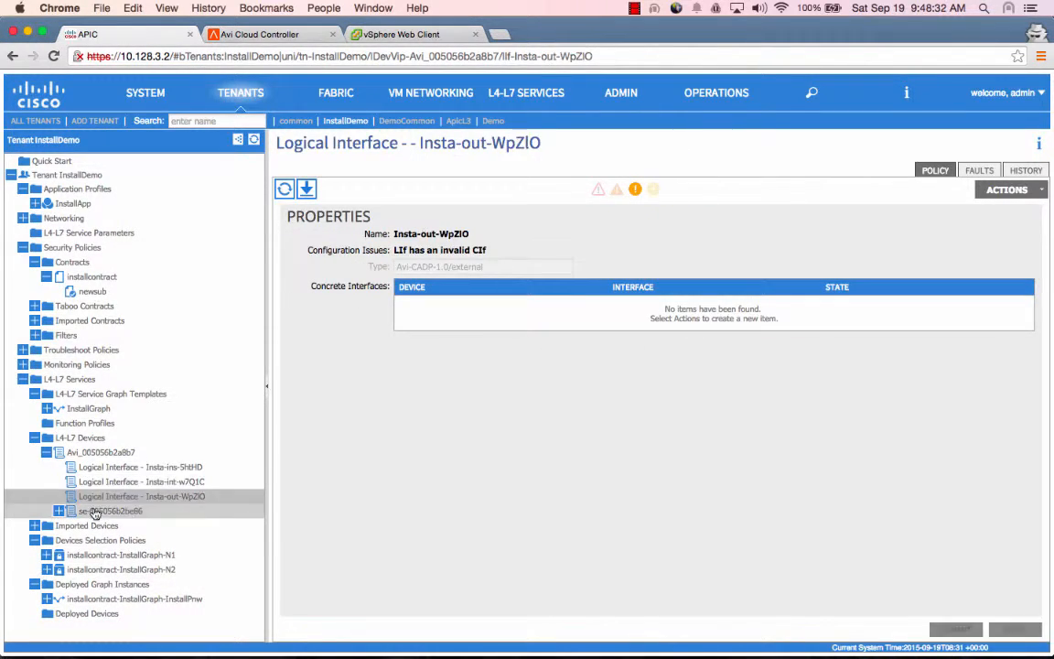
# Inspect the deployed graph instance's Function Nodes N1 and N2, ending on its topology
pyautogui.click(47, 598)
pyautogui.click(83, 590)
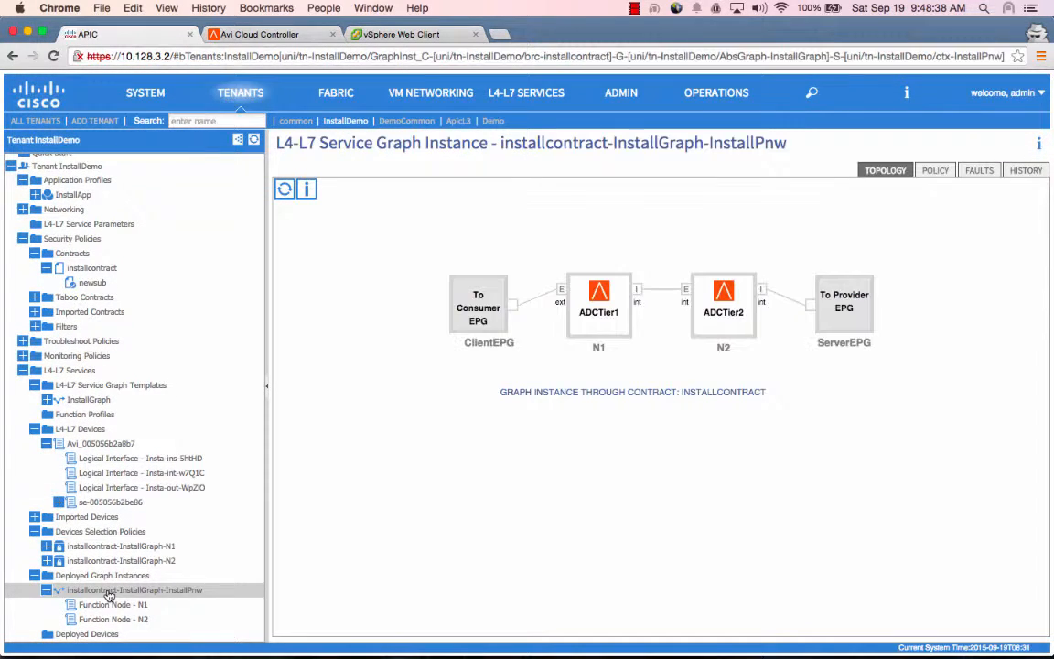
pyautogui.click(121, 608)
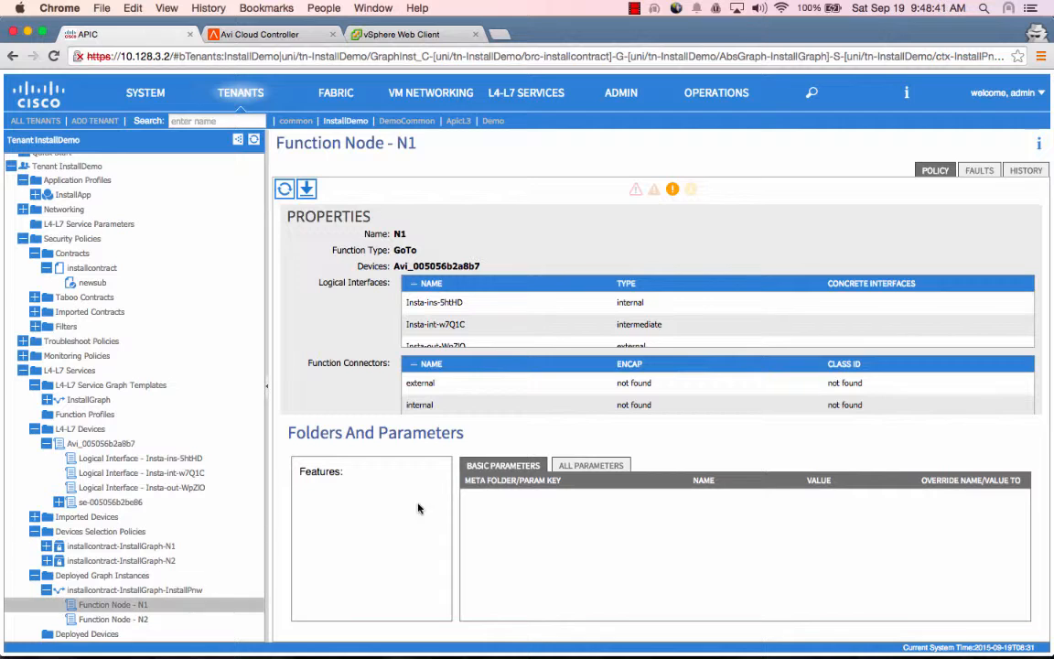
pyautogui.scroll(-2, 661, 329)
pyautogui.scroll(1, 661, 330)
pyautogui.scroll(-1, 660, 330)
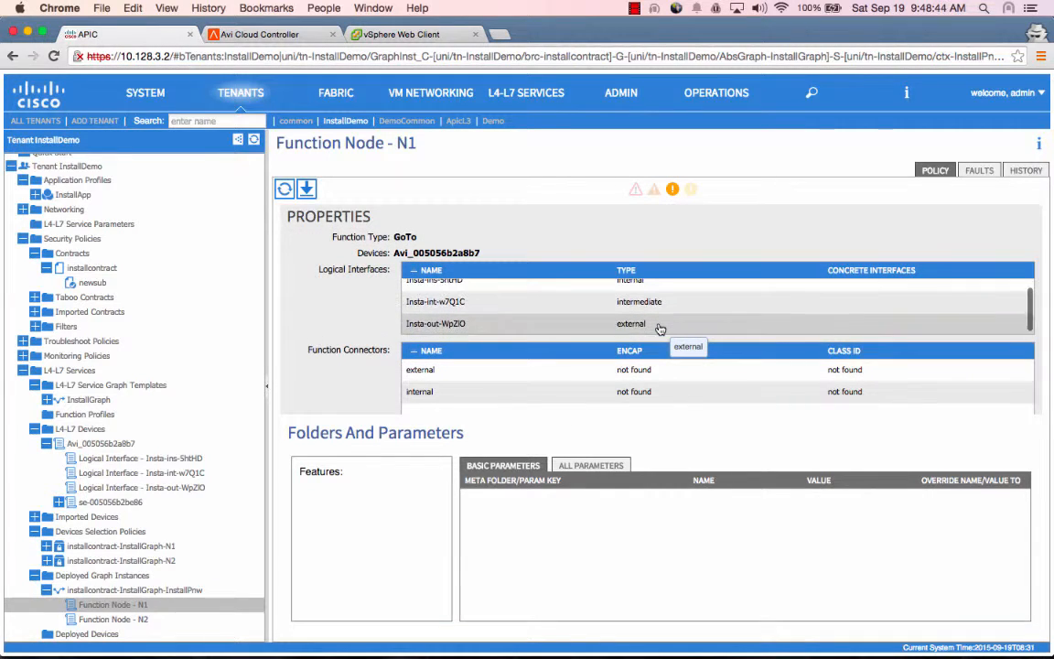
pyautogui.scroll(1, 660, 330)
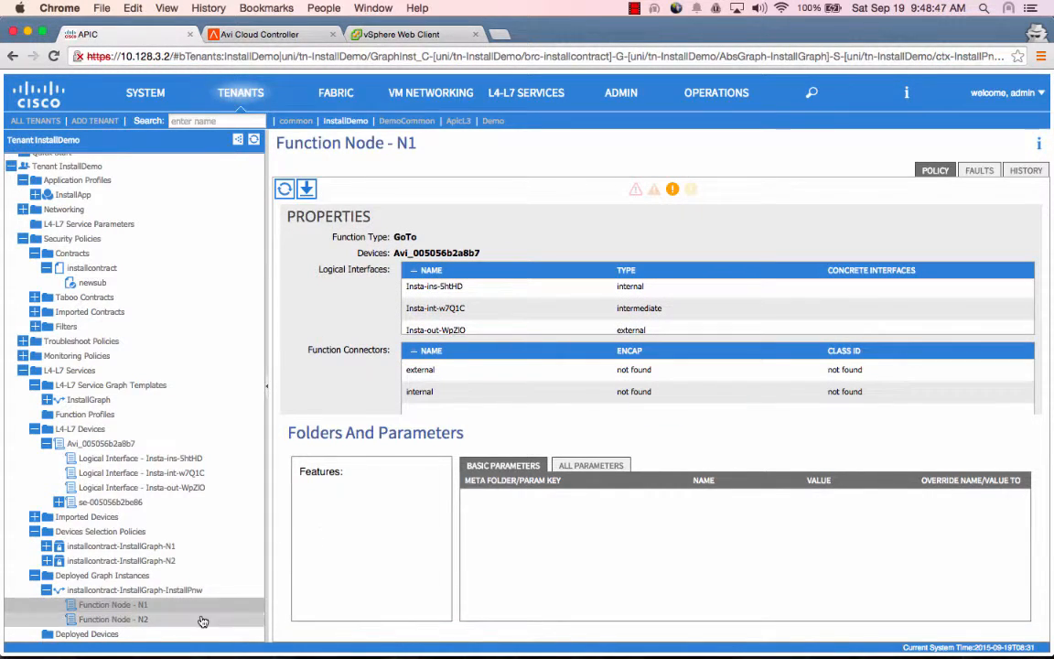
pyautogui.click(180, 621)
pyautogui.scroll(-1, 631, 339)
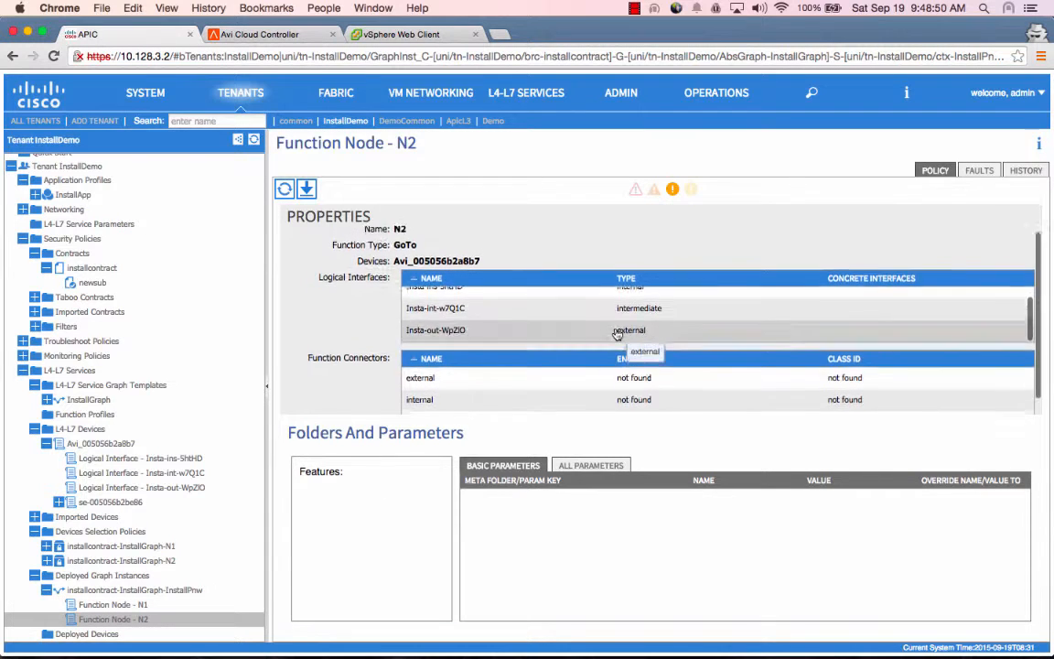
pyautogui.scroll(1, 618, 335)
pyautogui.scroll(-1, 617, 334)
pyautogui.scroll(1, 616, 334)
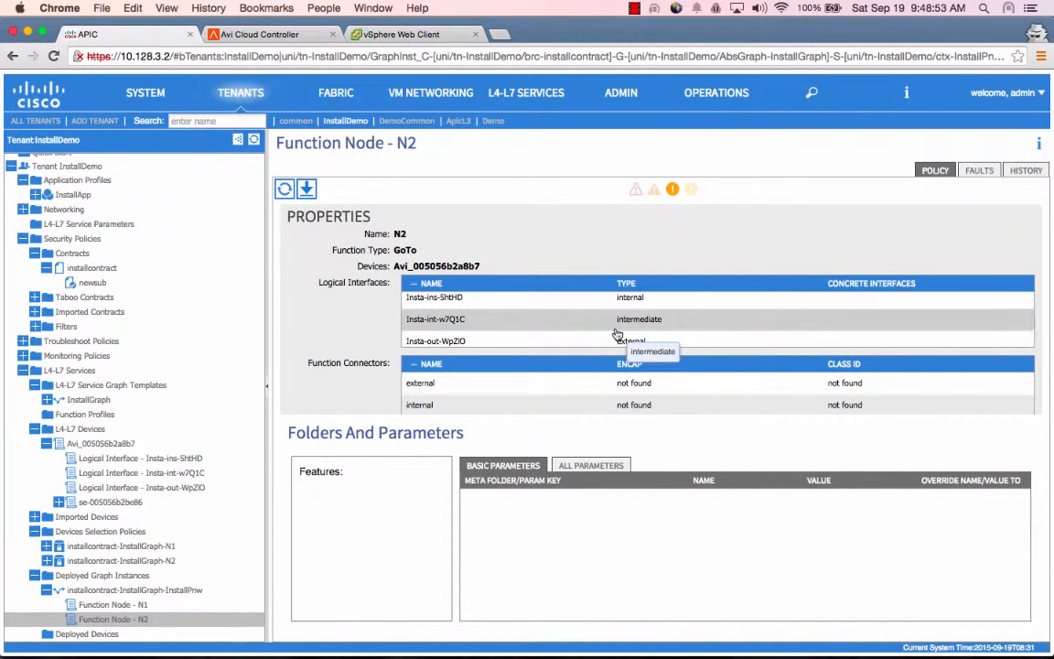
pyautogui.click(142, 590)
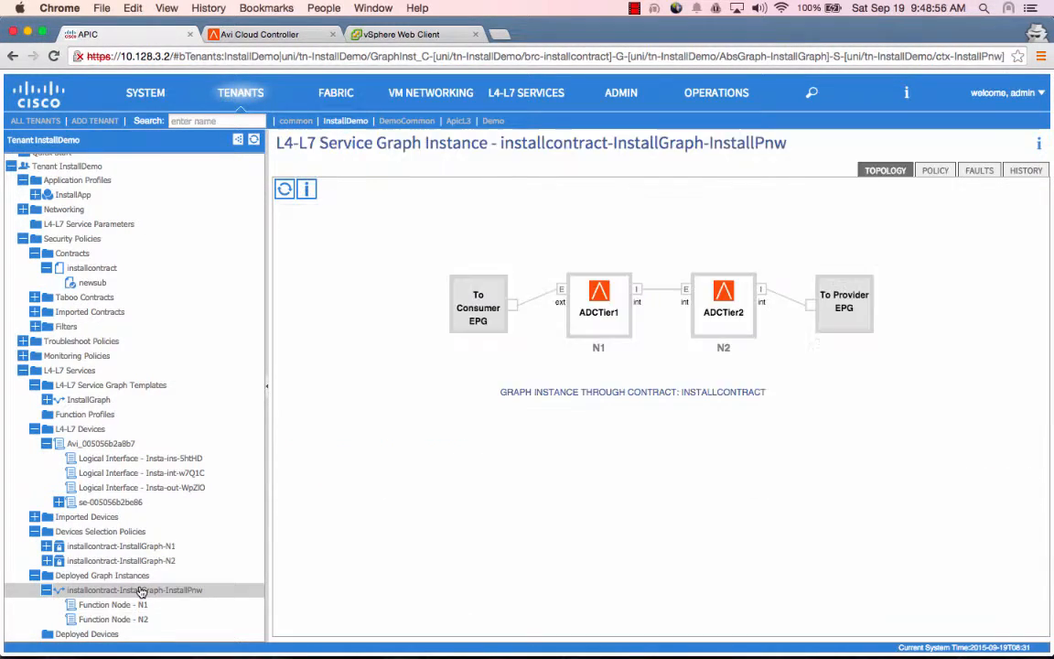
# Show real-time analytics and expand the SERVER_DOWN event for pool server 10.128.200.10
pyautogui.click(281, 37)
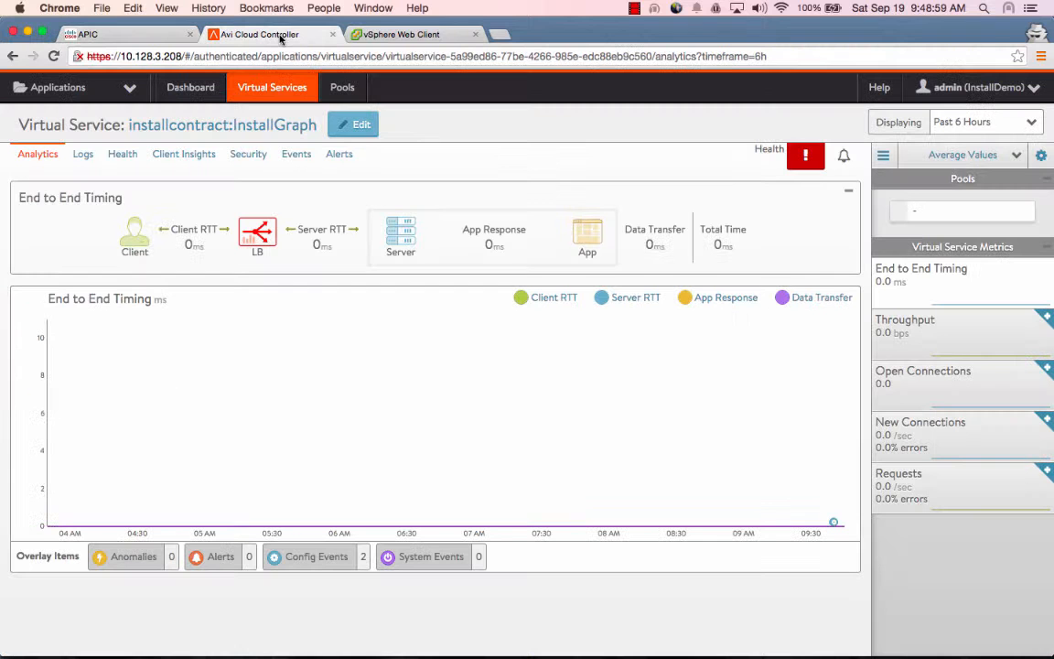
pyautogui.click(981, 122)
pyautogui.click(978, 147)
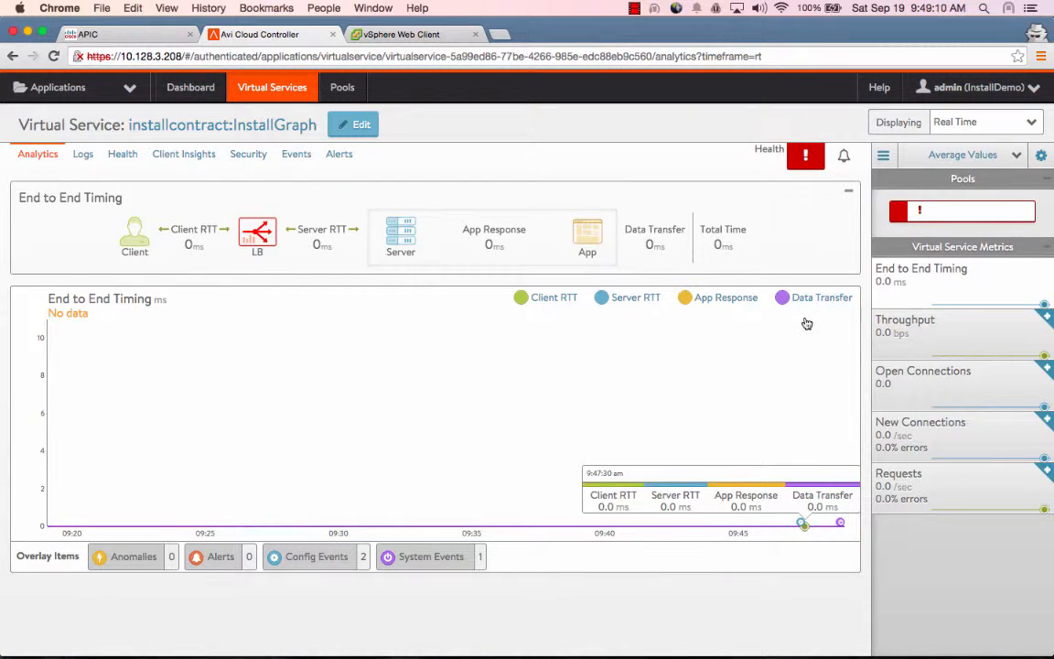
pyautogui.click(840, 522)
pyautogui.click(841, 595)
pyautogui.scroll(-3, 834, 629)
pyautogui.scroll(-3, 833, 628)
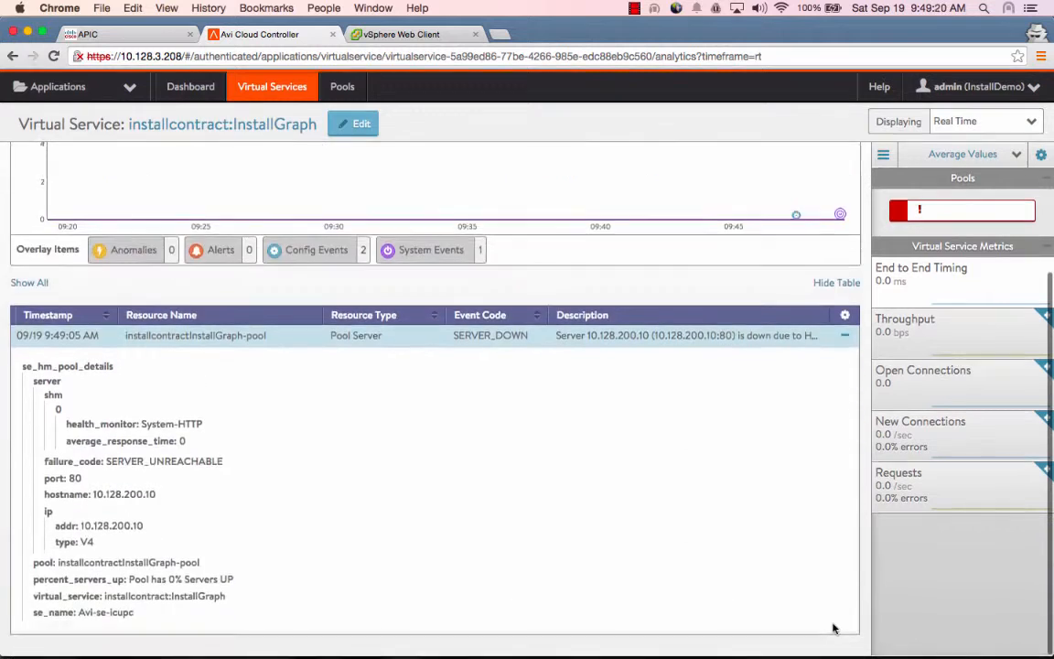
pyautogui.scroll(6, 824, 604)
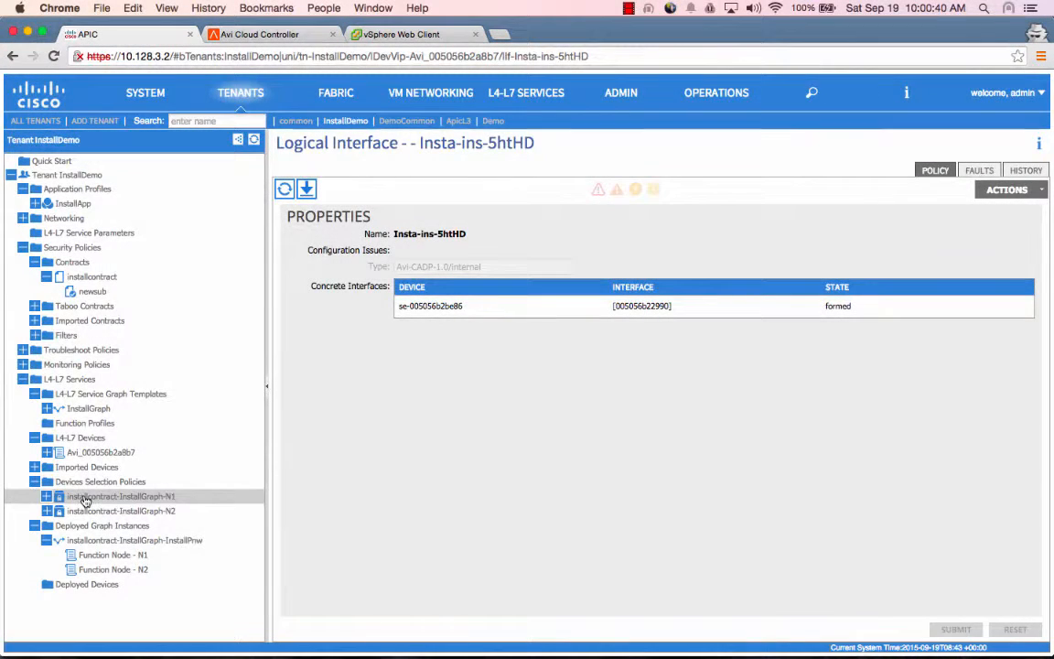
# Inspect the N1 device selection policy
pyautogui.click(78, 496)
pyautogui.click(47, 497)
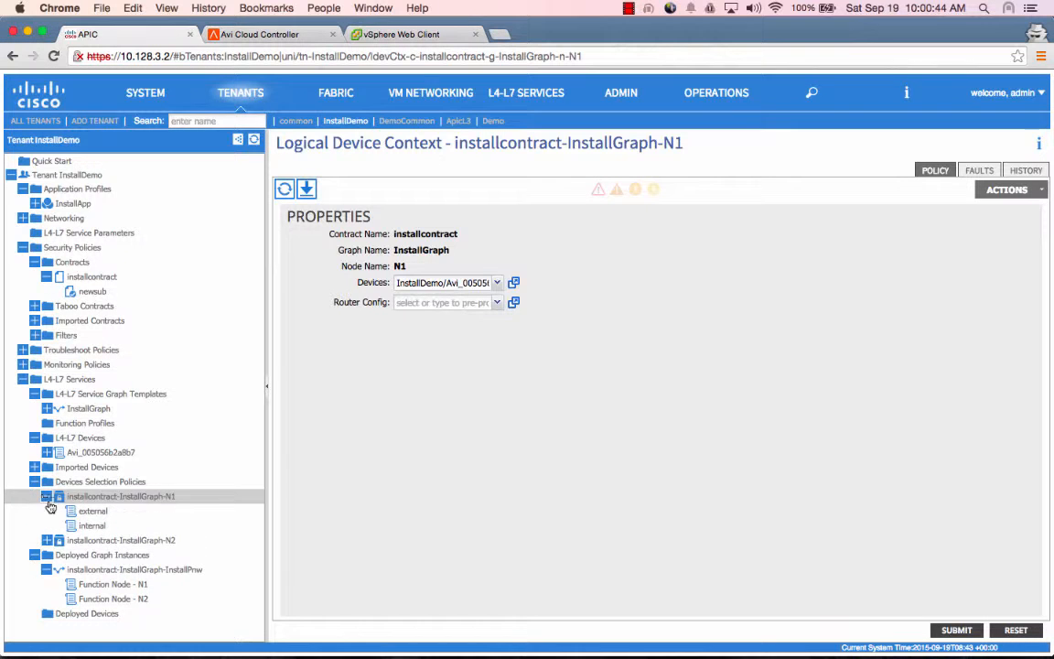
pyautogui.click(46, 497)
# Check Function Nodes N1 and N2 for concrete interfaces and VLAN encapsulations with class IDs
pyautogui.click(112, 554)
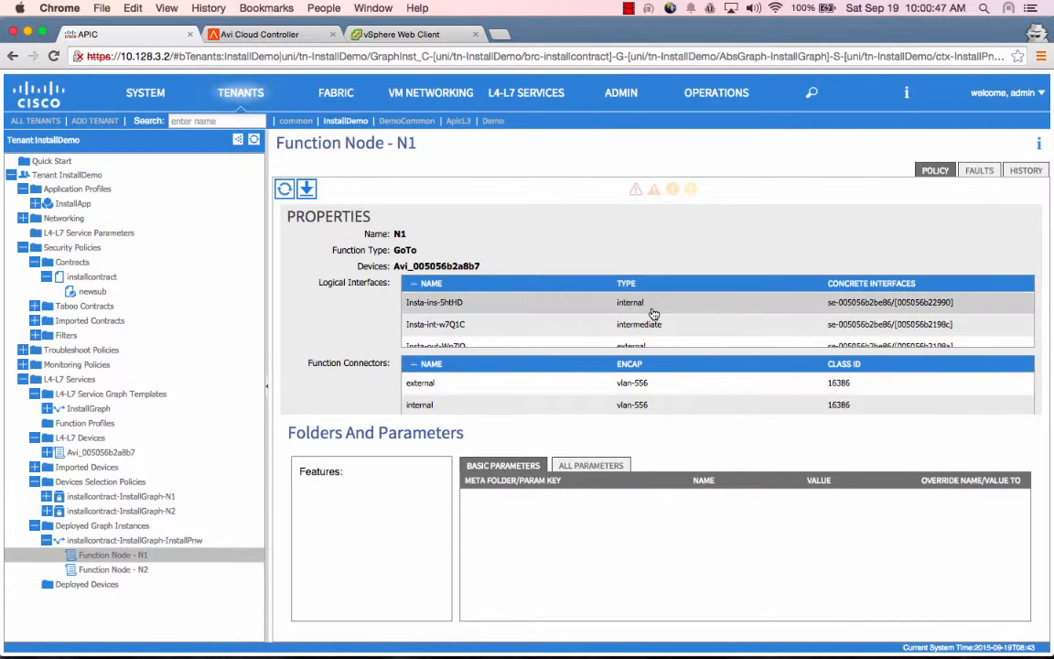
pyautogui.scroll(-2, 653, 316)
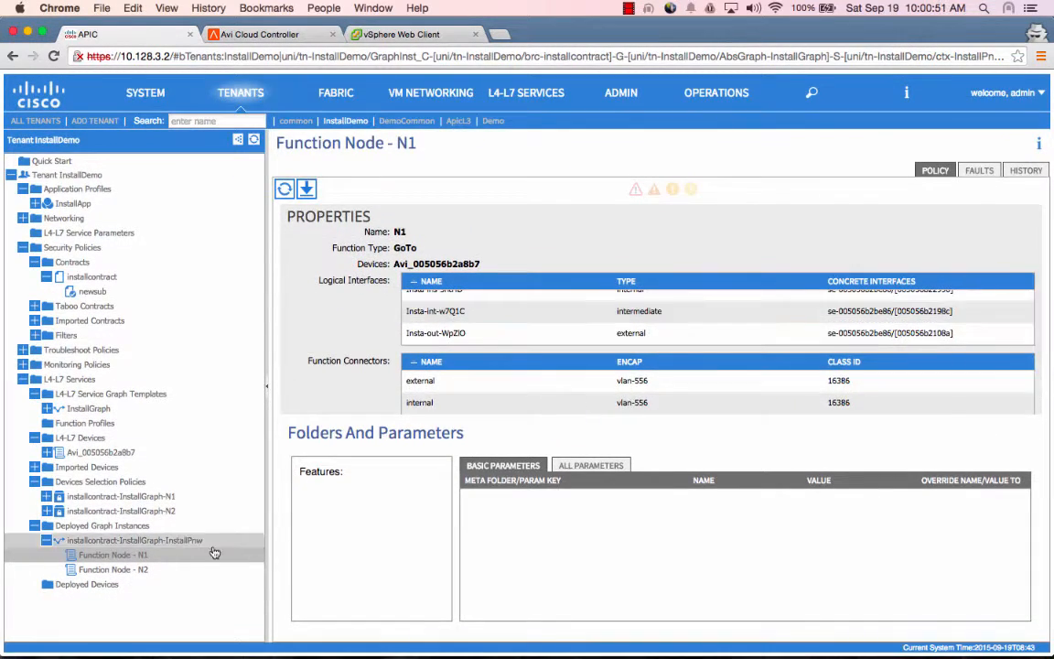
pyautogui.click(183, 569)
pyautogui.scroll(-3, 621, 332)
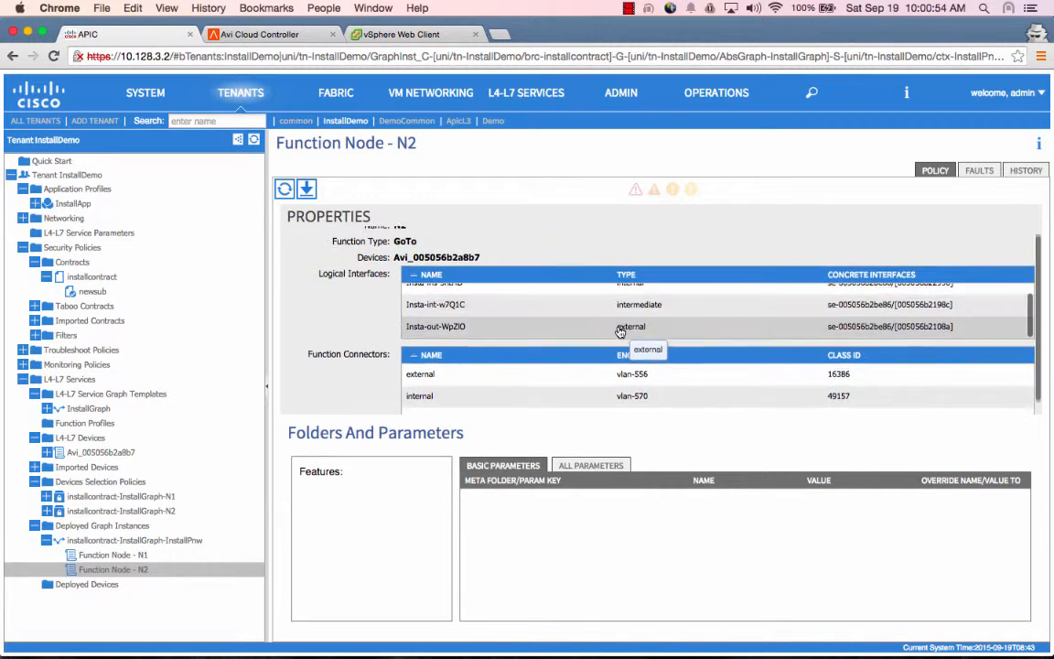
pyautogui.scroll(3, 621, 332)
pyautogui.scroll(-2, 620, 333)
pyautogui.scroll(3, 620, 332)
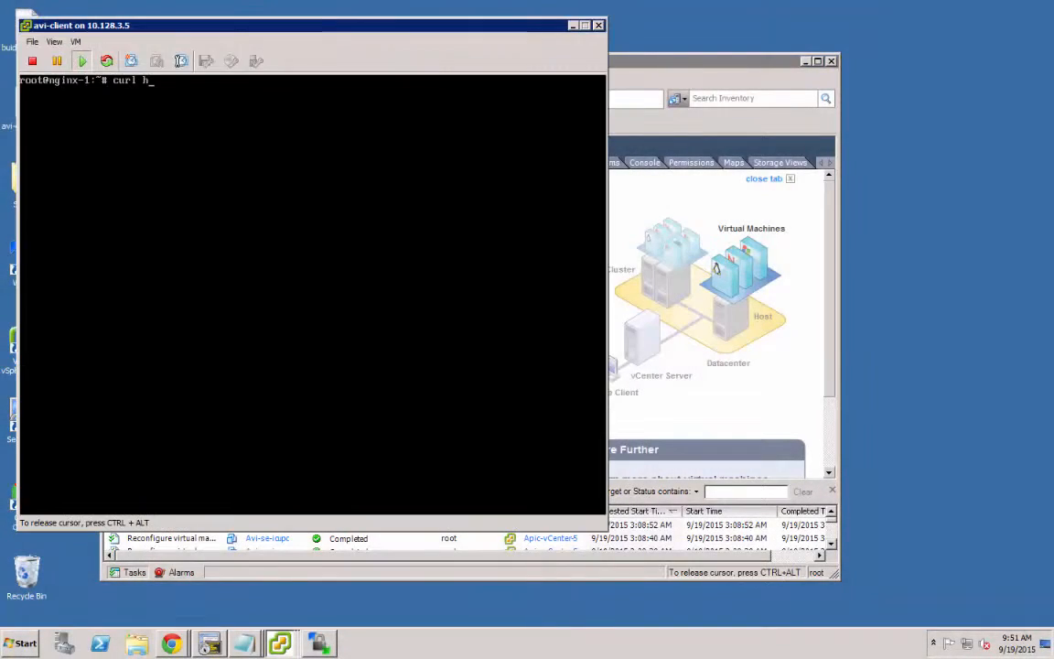
pyautogui.write('ttp')
pyautogui.write('.100')
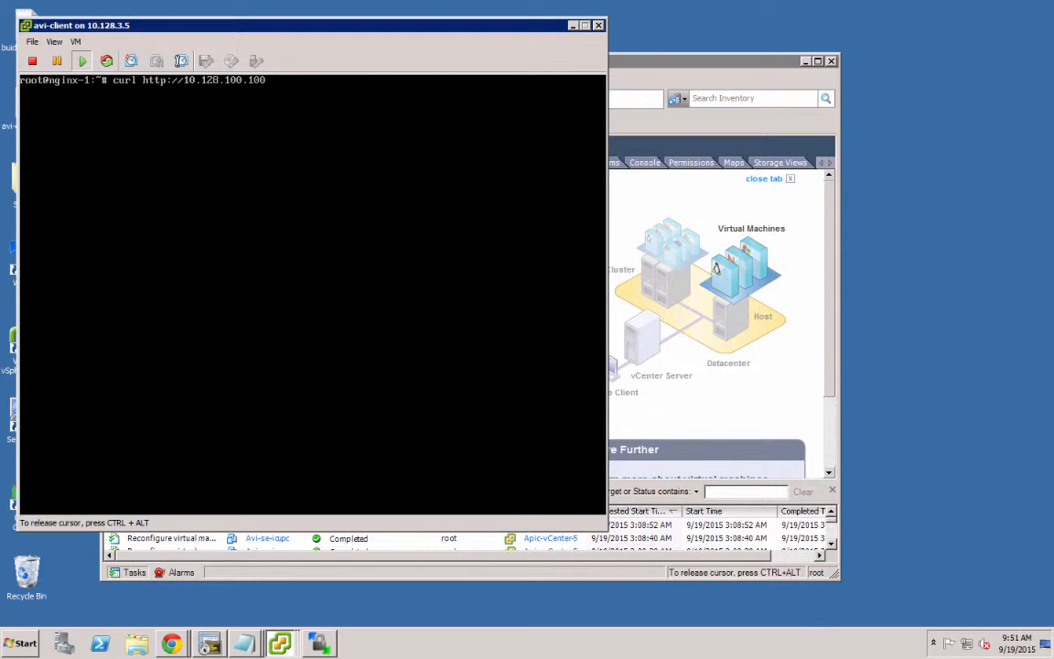
pyautogui.write('/index.html')
pyautogui.press('Return')
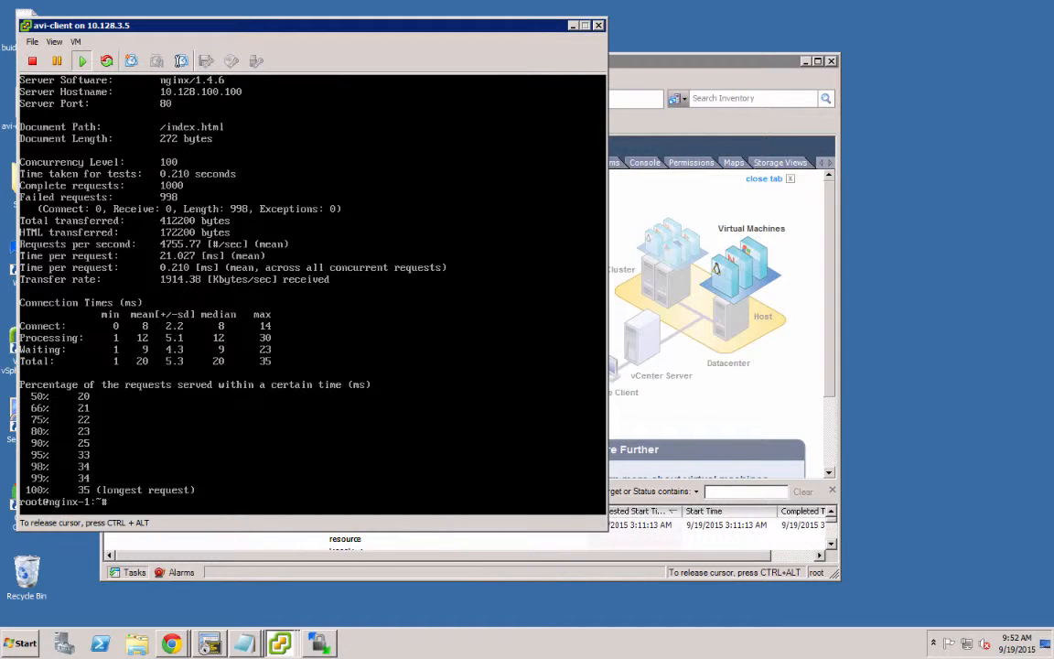
pyautogui.hotkey('ctrl', 'Left')
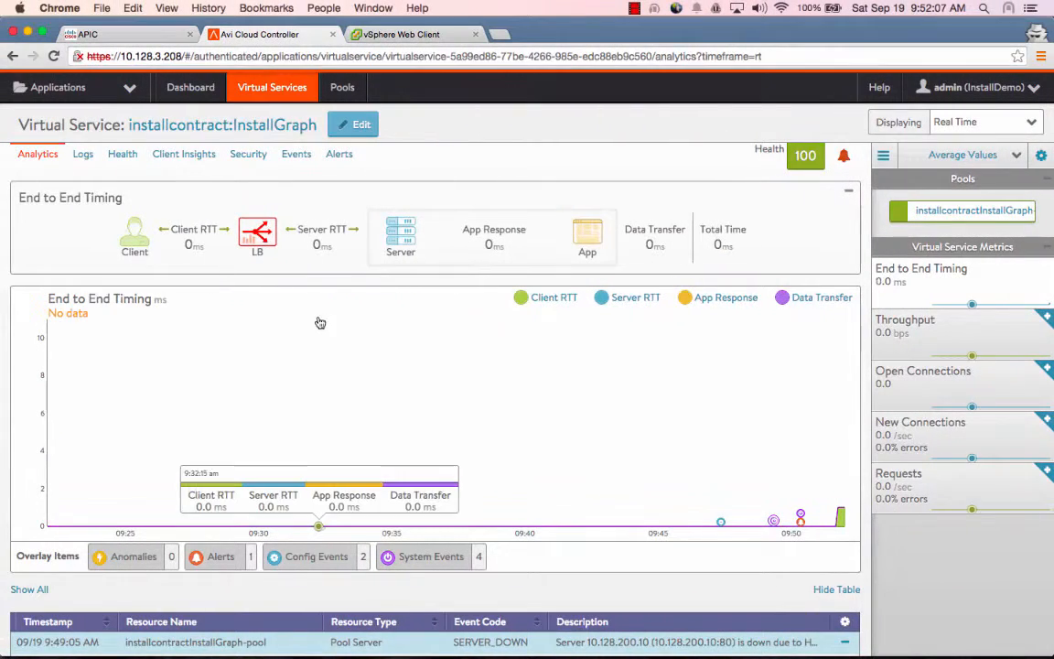